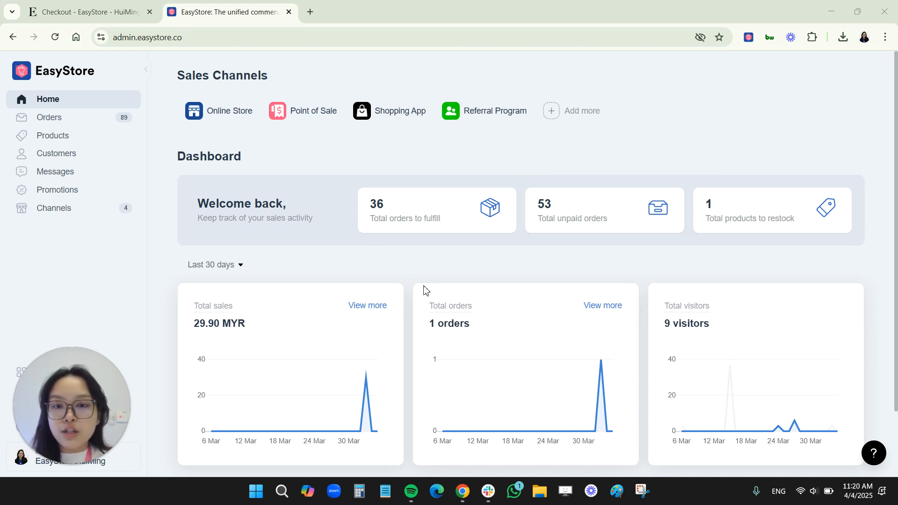
# Search the app marketplace for "date/time" and install the Date/Time Picker app.
pyautogui.moveTo(55, 394); pyautogui.dragTo(201, 422)
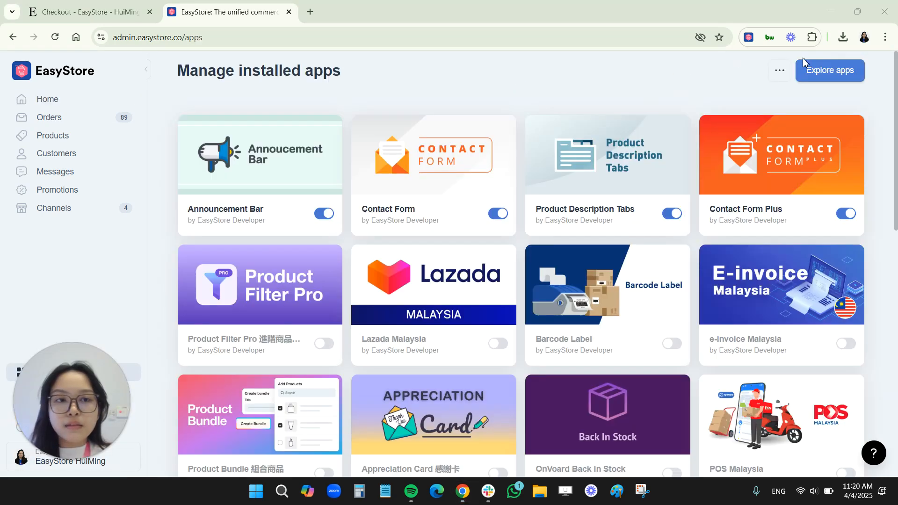
pyautogui.click(819, 72)
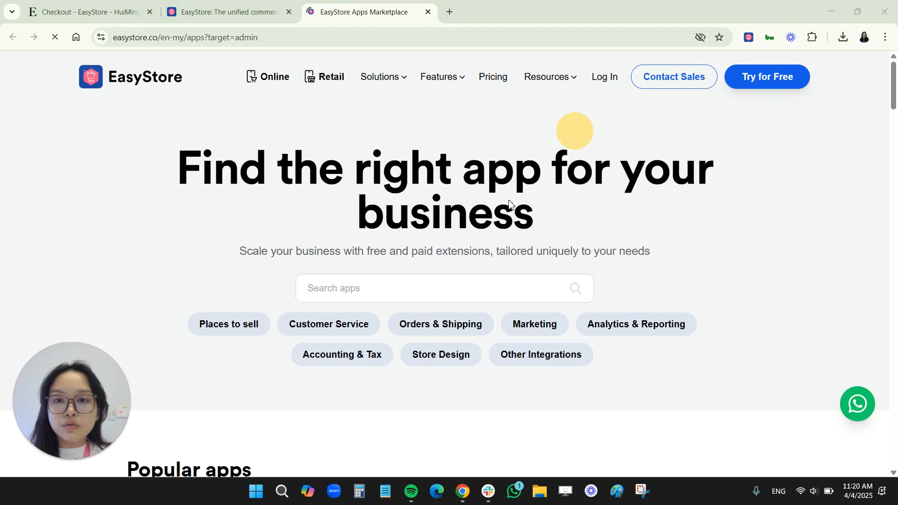
pyautogui.click(374, 284)
pyautogui.write('date/time')
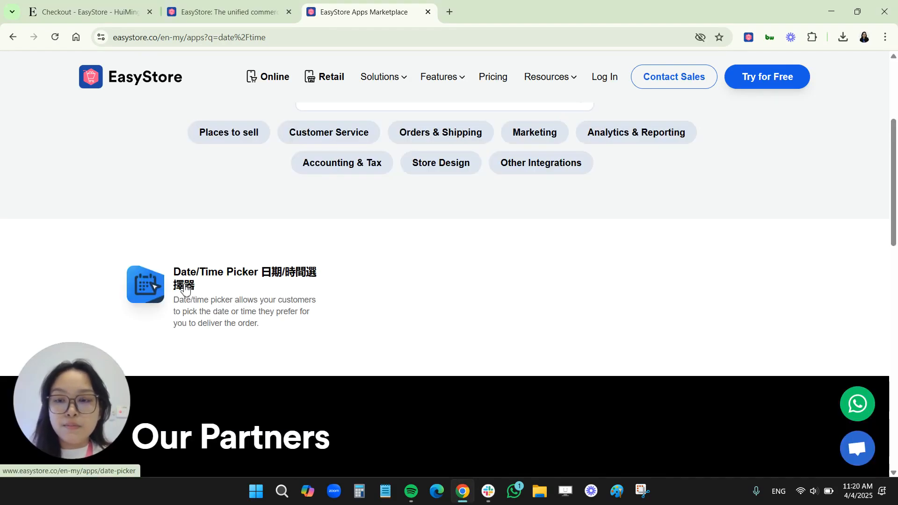
pyautogui.click(186, 290)
pyautogui.click(254, 285)
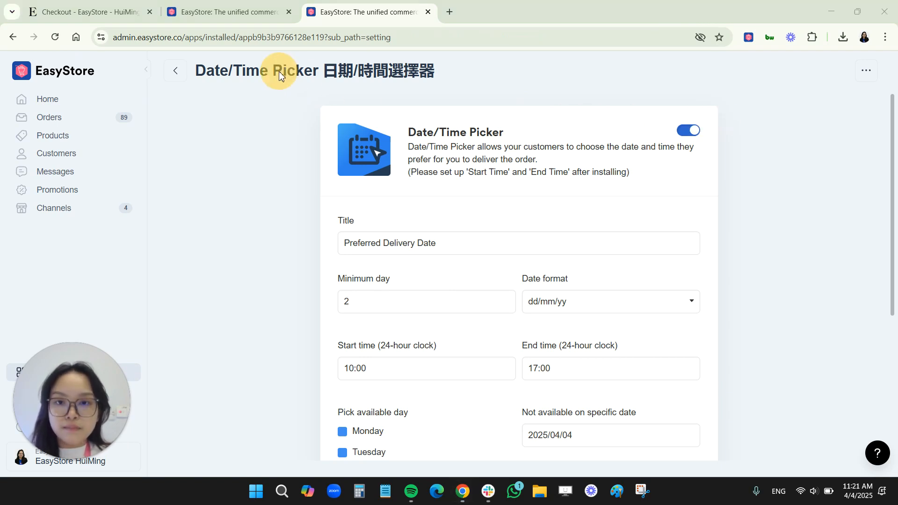
# Review the picker's title and minimum day settings, and choose dd/mm/yy as the date format.
pyautogui.moveTo(454, 250); pyautogui.dragTo(367, 247)
pyautogui.click(455, 248)
pyautogui.moveTo(464, 247); pyautogui.dragTo(341, 244)
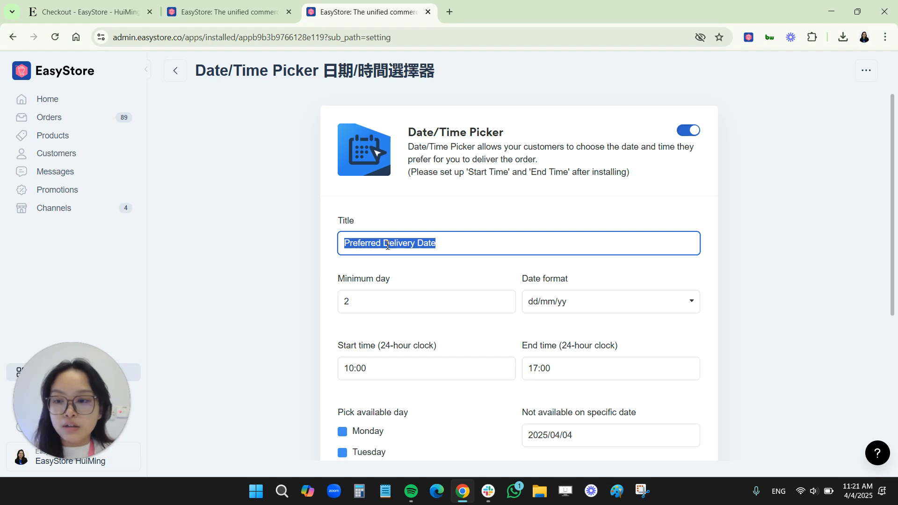
pyautogui.click(377, 299)
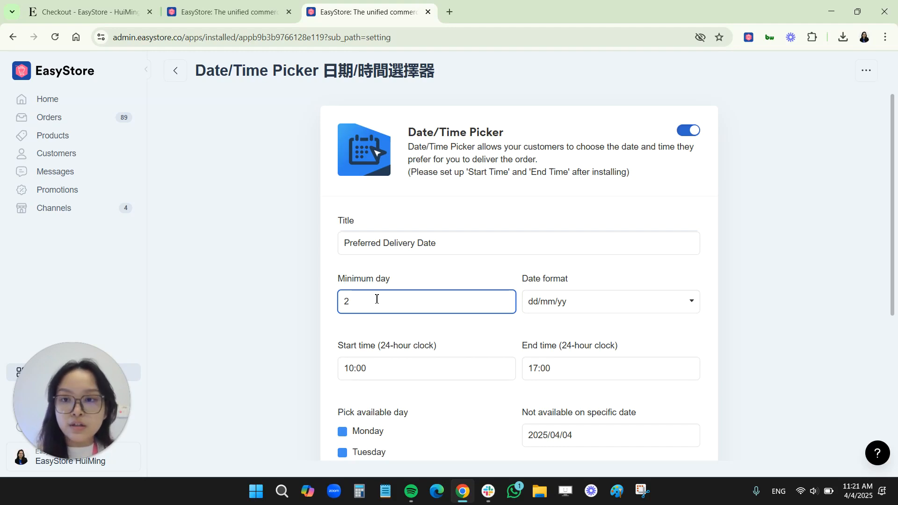
pyautogui.click(565, 311)
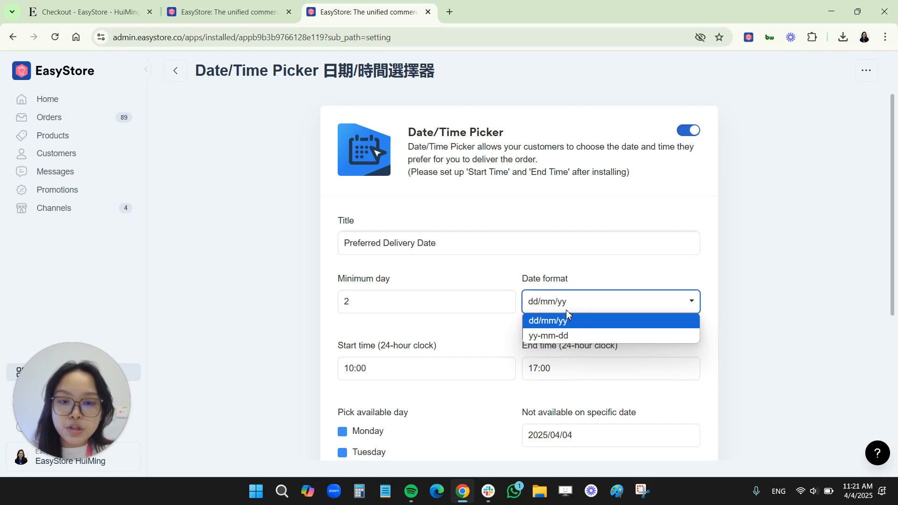
pyautogui.click(582, 323)
# Examine the picker's start time, end time and available weekday settings.
pyautogui.scroll(-3, 509, 346)
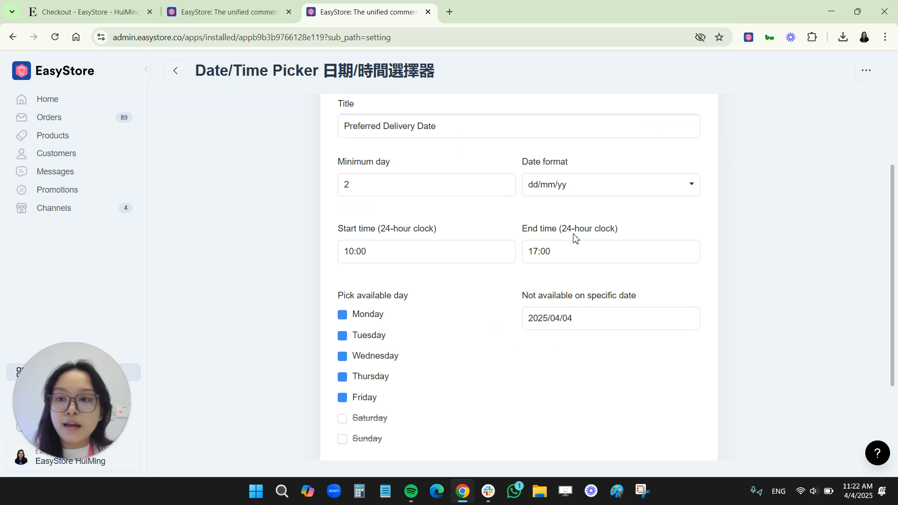
pyautogui.click(384, 255)
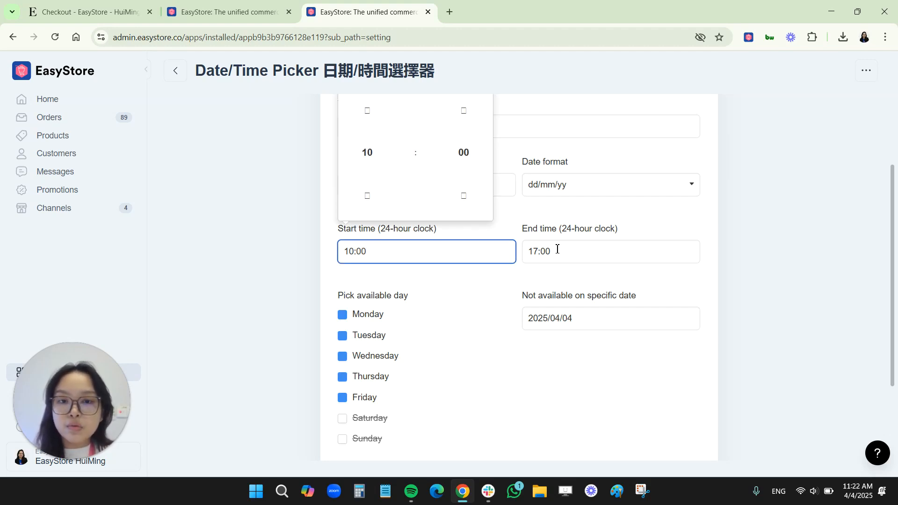
pyautogui.click(576, 253)
pyautogui.click(478, 252)
pyautogui.click(577, 251)
pyautogui.click(474, 250)
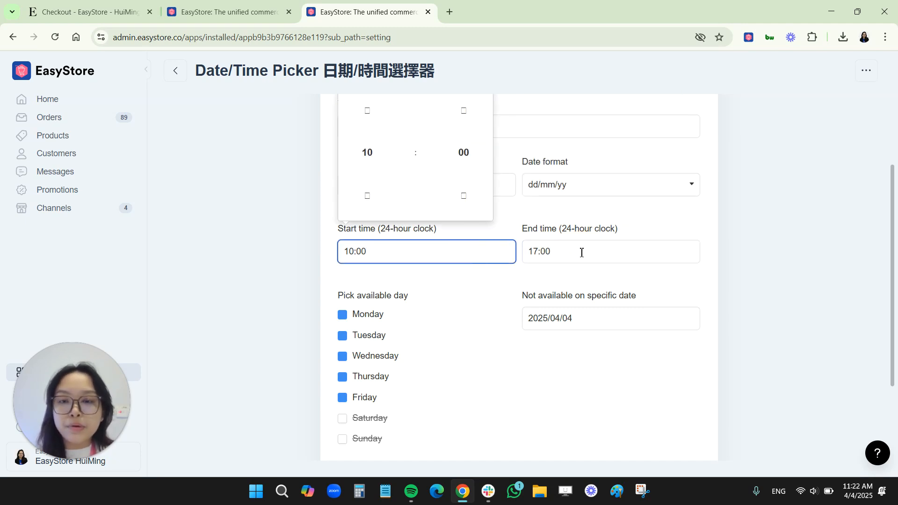
pyautogui.scroll(-1, 443, 357)
pyautogui.click(379, 242)
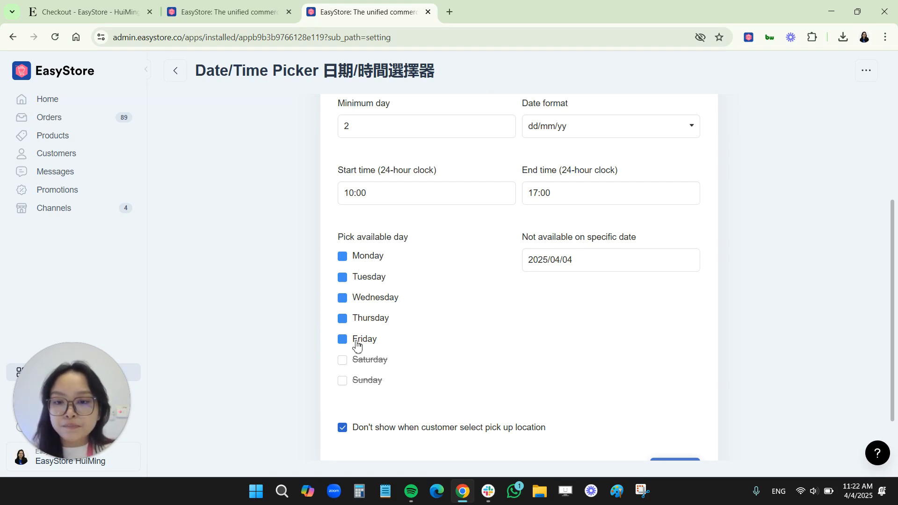
pyautogui.click(358, 258)
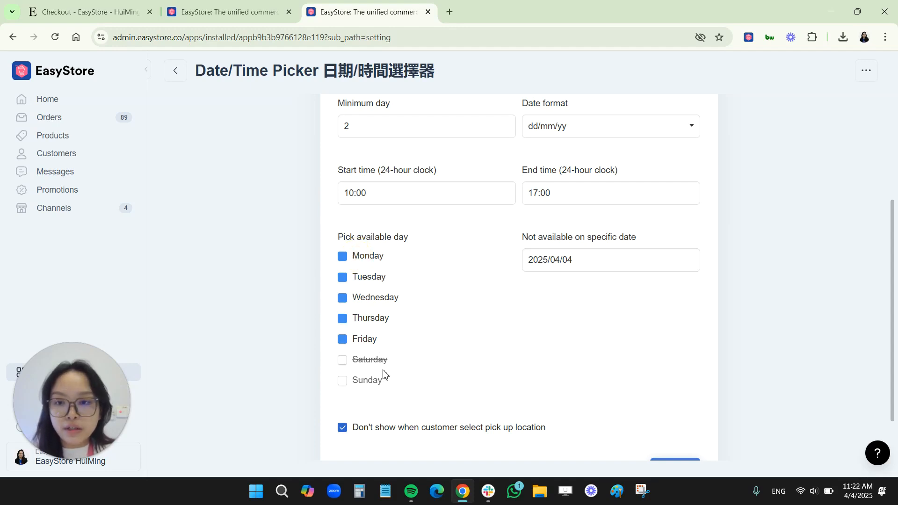
# Mark 2025/04/07, 2025/04/08 and 2025/04/09 as specific dates that are not available.
pyautogui.click(555, 259)
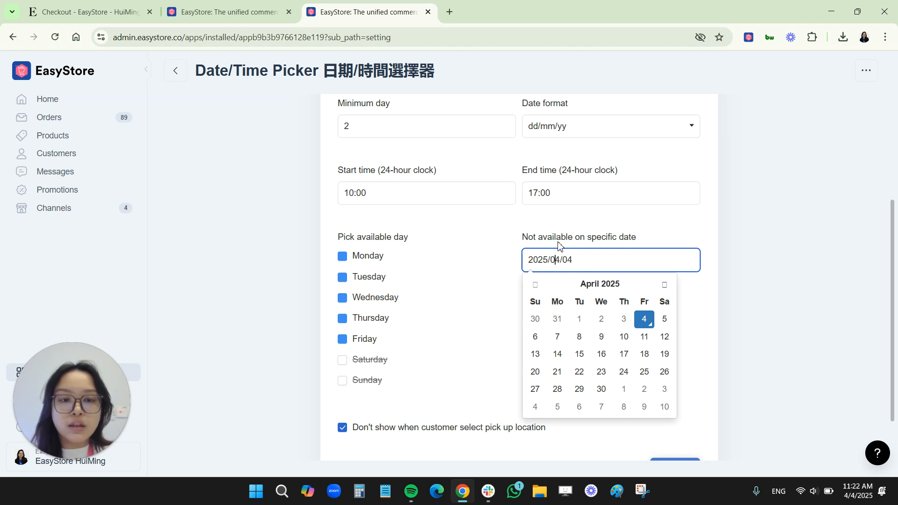
pyautogui.click(644, 322)
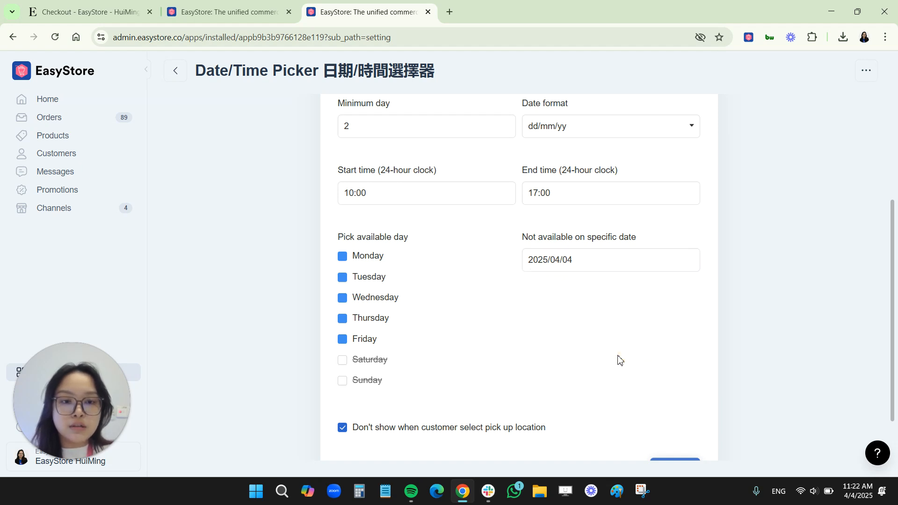
pyautogui.click(594, 258)
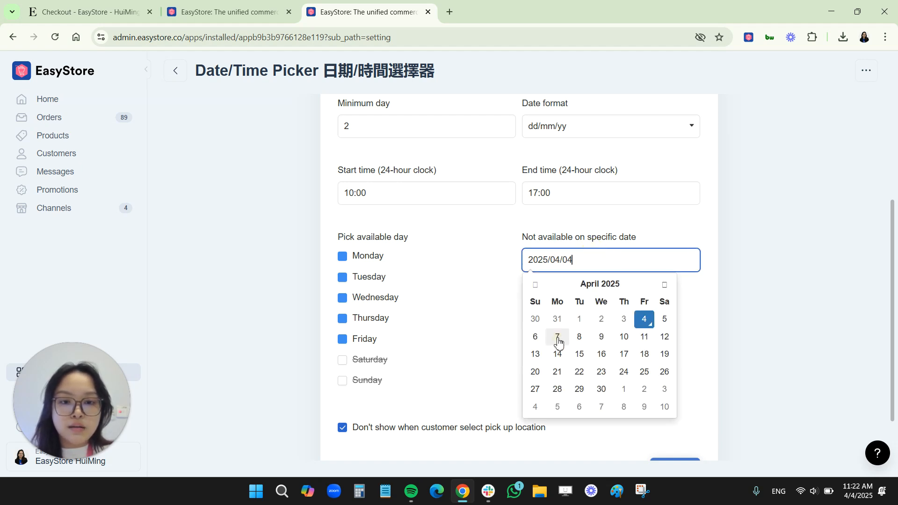
pyautogui.click(557, 337)
pyautogui.click(580, 264)
pyautogui.click(579, 337)
pyautogui.click(590, 261)
pyautogui.click(602, 337)
pyautogui.click(583, 258)
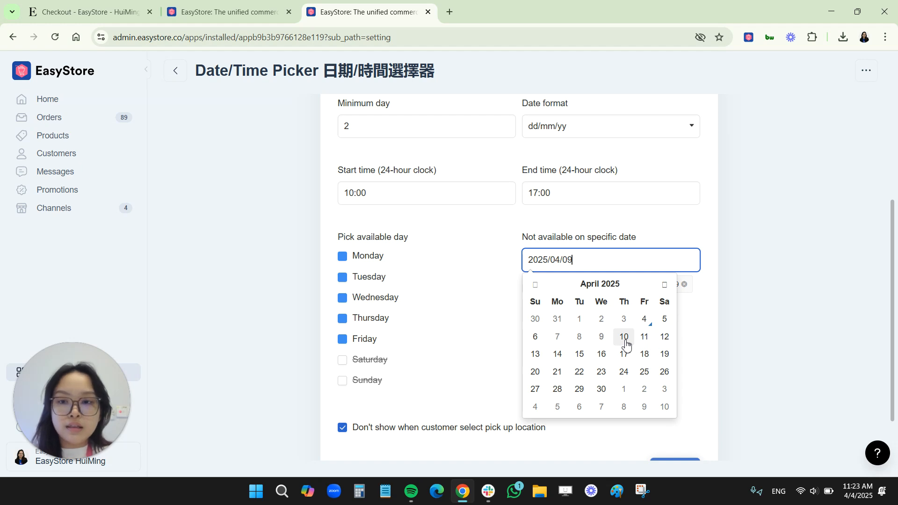
pyautogui.click(484, 323)
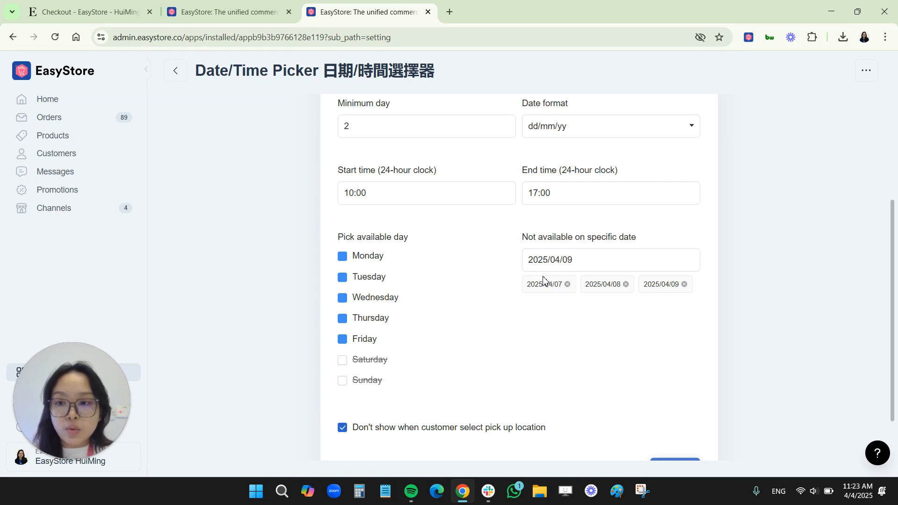
# Disable the "Don't show when customer select pick up location" option and save the picker settings.
pyautogui.scroll(-2, 343, 375)
pyautogui.click(343, 370)
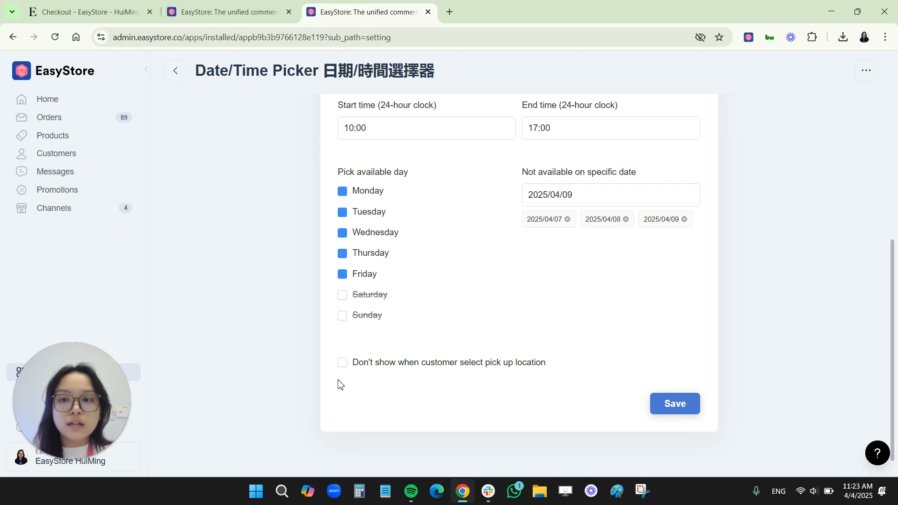
pyautogui.click(671, 404)
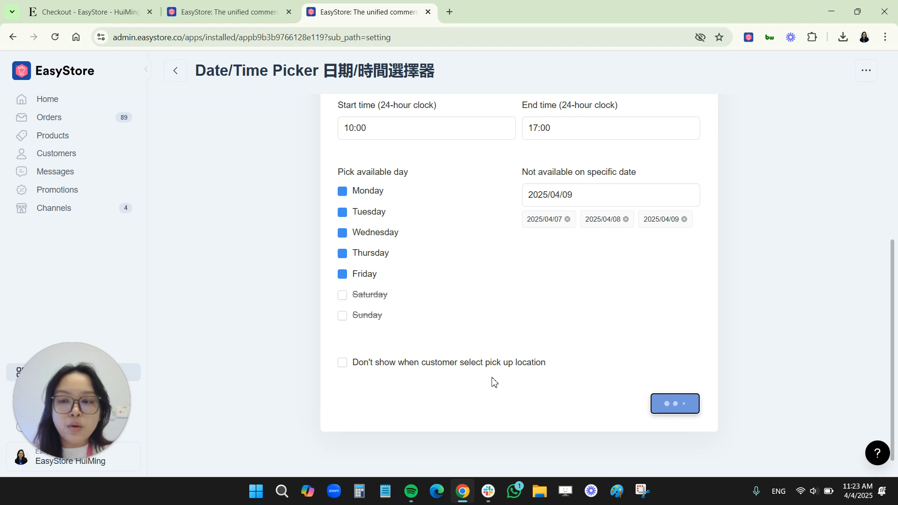
pyautogui.scroll(5, 514, 377)
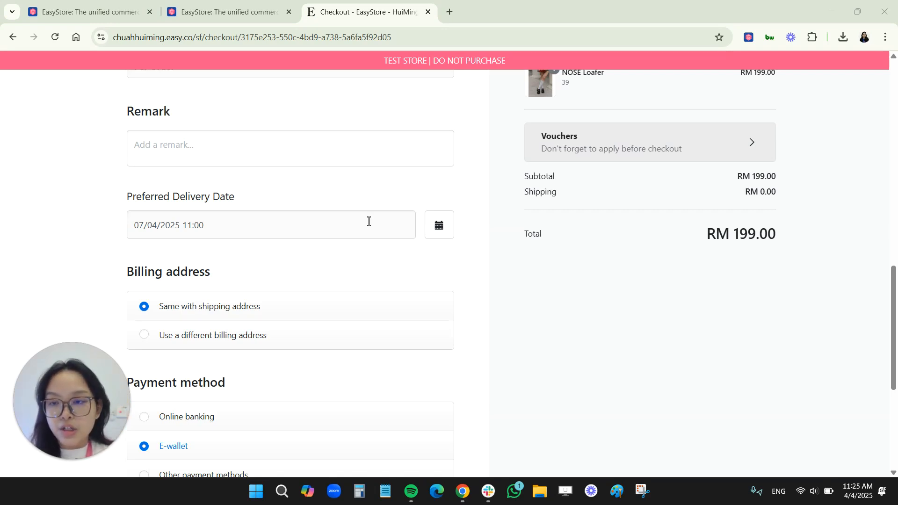
# Inspect the Preferred Delivery Date field on the checkout page, including its calendar and selectable hours.
pyautogui.doubleClick(192, 113)
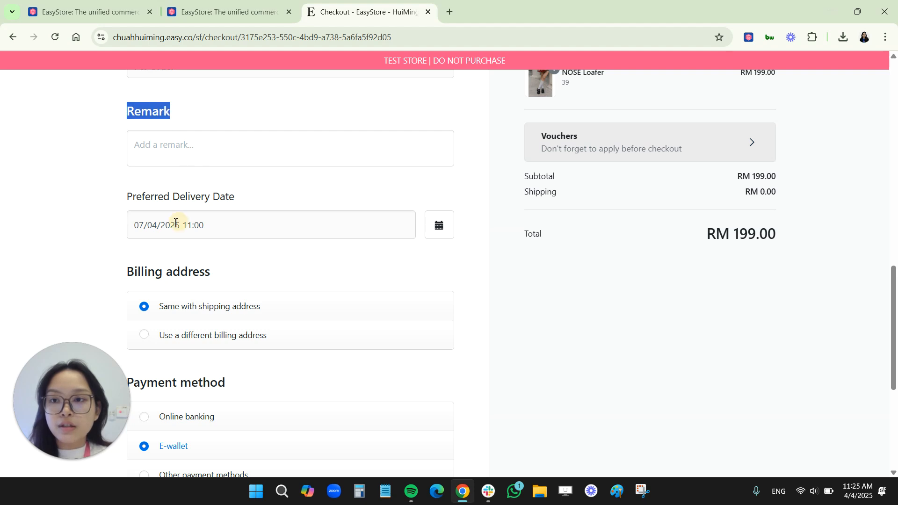
pyautogui.click(250, 201)
pyautogui.moveTo(240, 199); pyautogui.dragTo(128, 202)
pyautogui.click(151, 207)
pyautogui.click(439, 229)
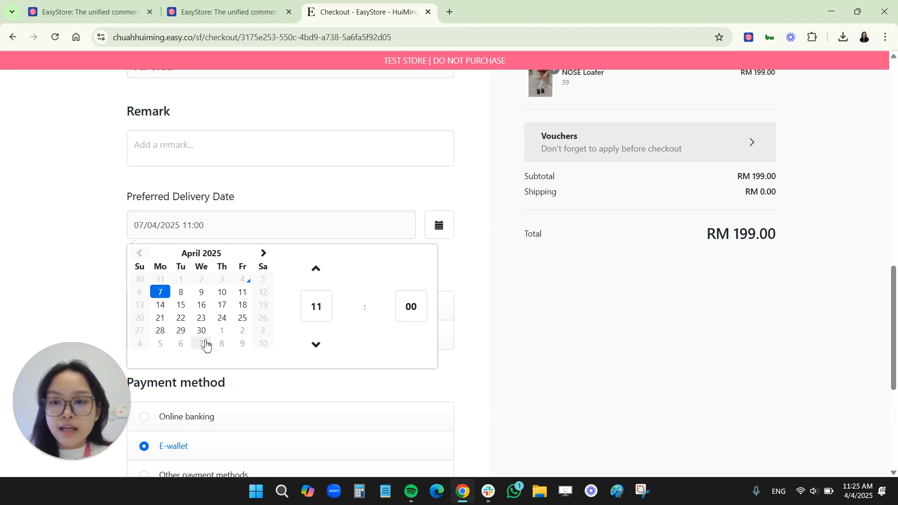
pyautogui.click(314, 318)
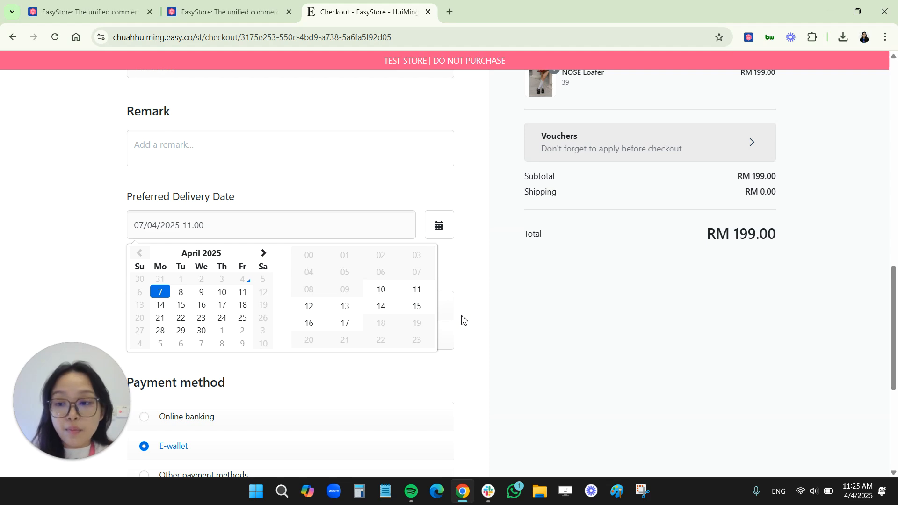
# Return to the store admin's apps, search the marketplace for "plus" and install Date Time Picker Plus.
pyautogui.click(197, 5)
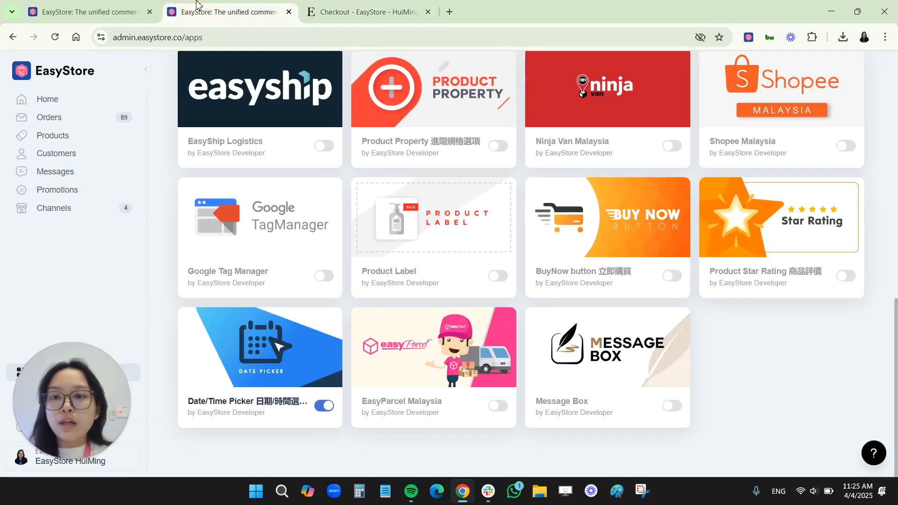
pyautogui.click(99, 378)
pyautogui.click(836, 71)
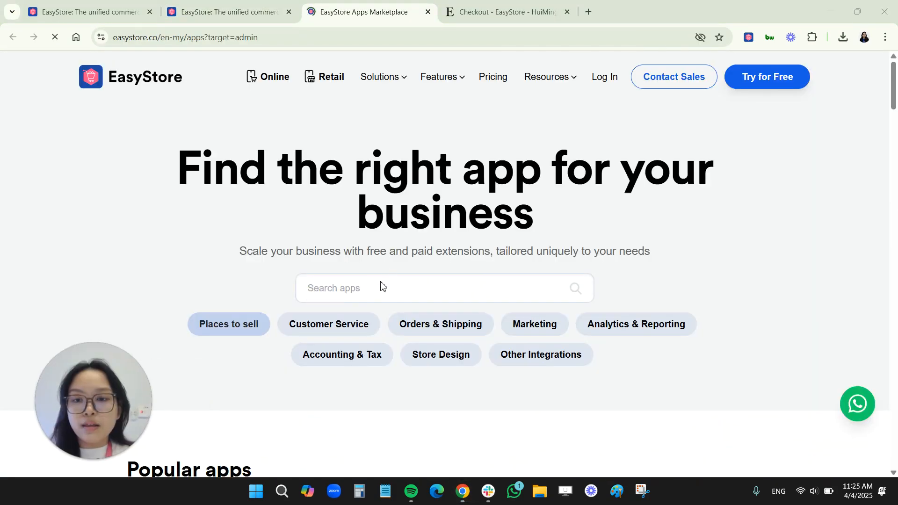
pyautogui.click(374, 286)
pyautogui.write('plus')
pyautogui.press('Return')
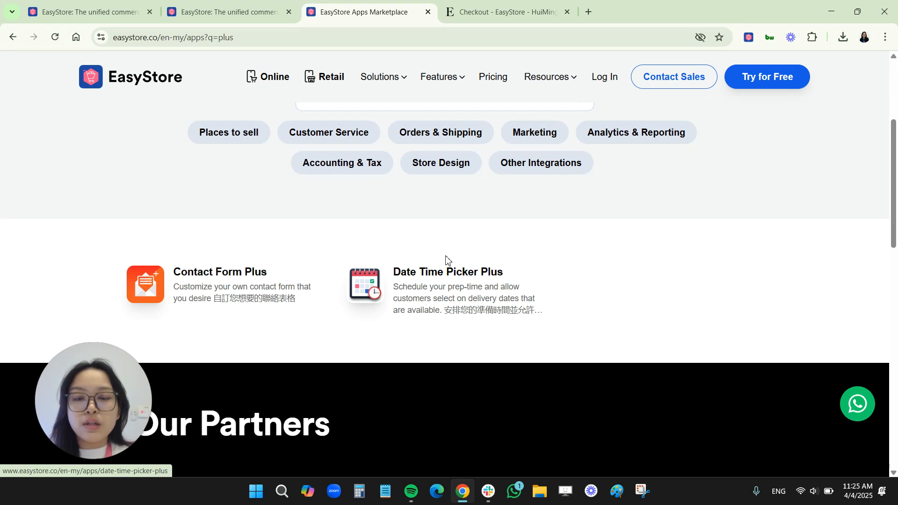
pyautogui.click(417, 289)
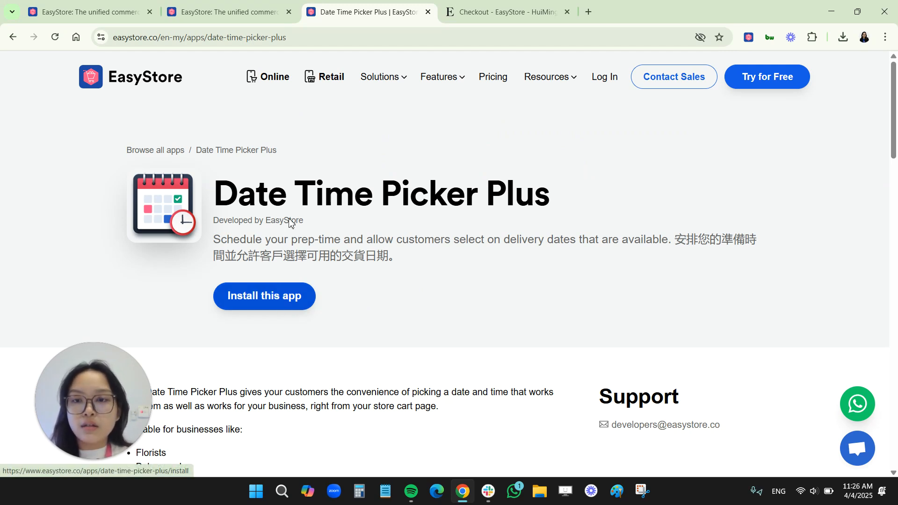
pyautogui.click(270, 304)
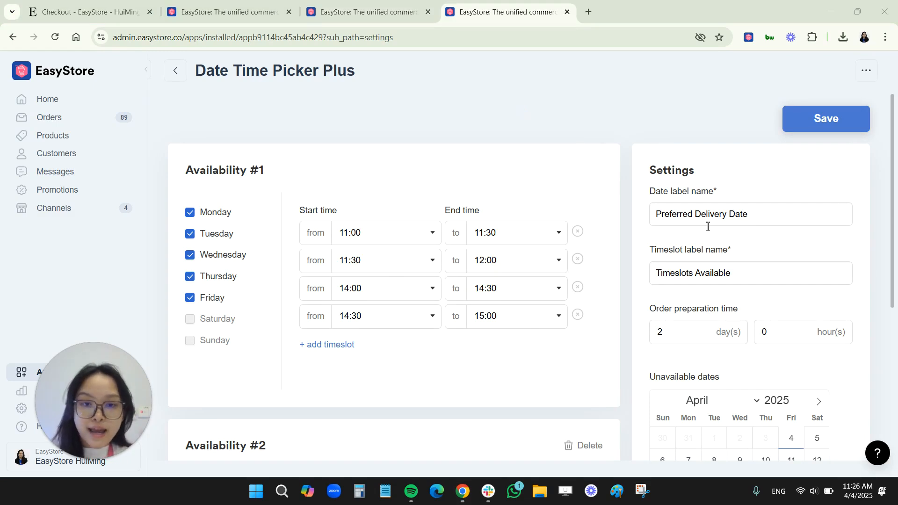
# Examine the Date Time Picker Plus date label, timeslot label, order preparation time and unavailable dates settings.
pyautogui.moveTo(749, 213); pyautogui.dragTo(655, 214)
pyautogui.moveTo(742, 272); pyautogui.dragTo(649, 270)
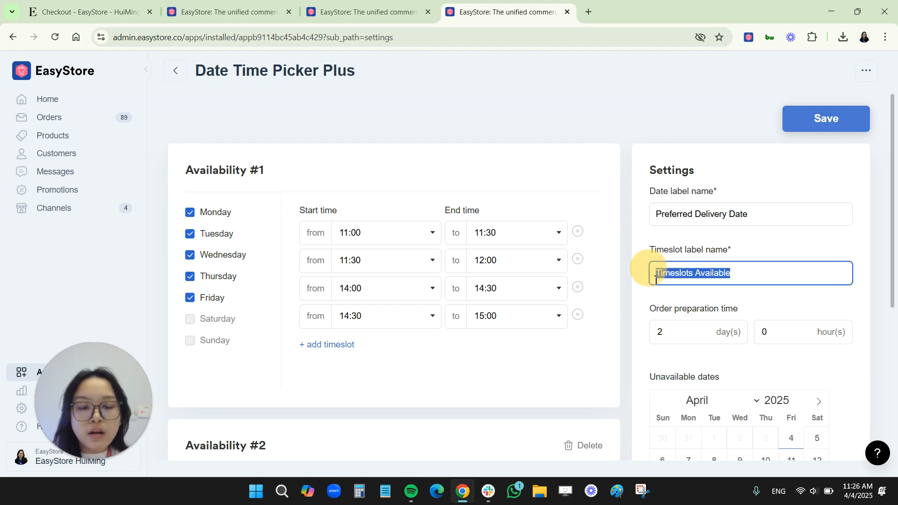
pyautogui.moveTo(671, 331); pyautogui.dragTo(651, 332)
pyautogui.scroll(-3, 695, 365)
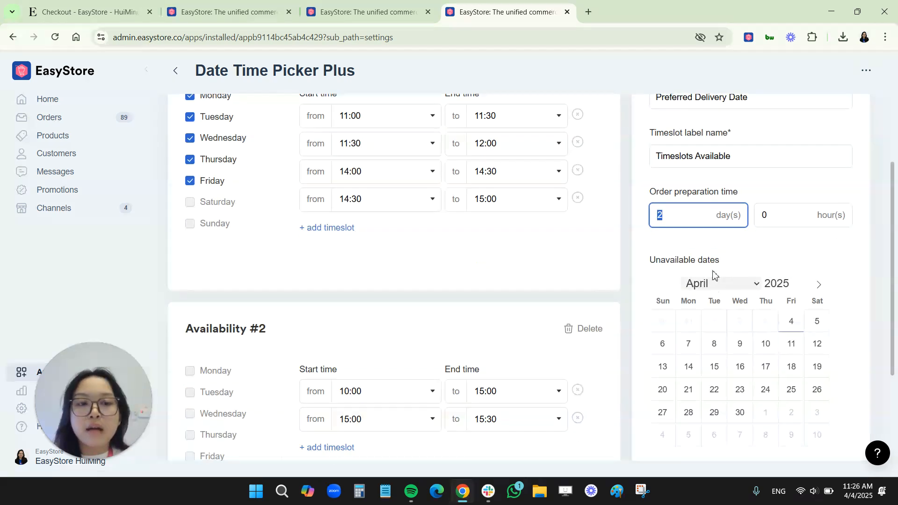
pyautogui.click(661, 257)
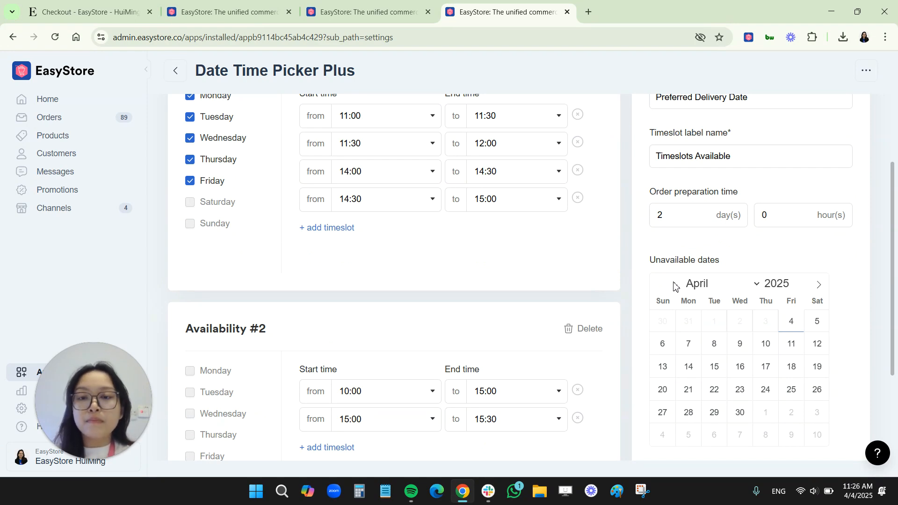
pyautogui.scroll(3, 674, 285)
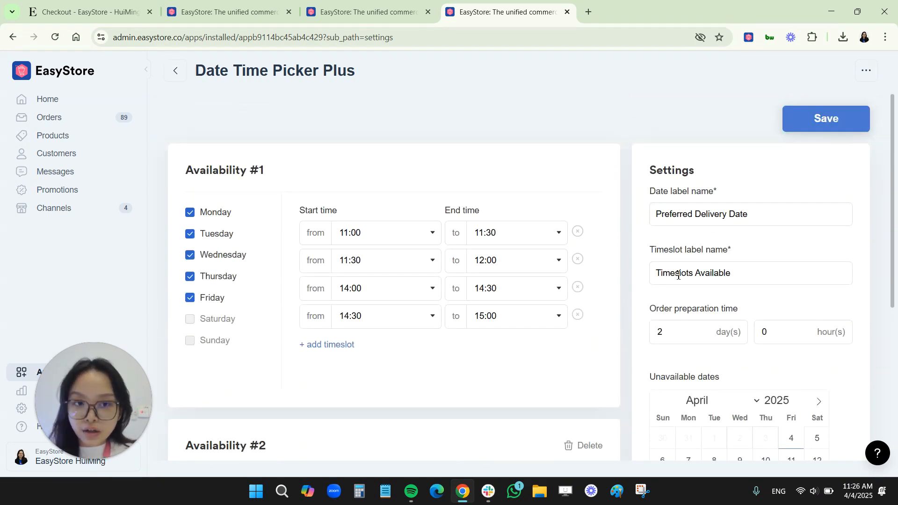
pyautogui.tripleClick(651, 218)
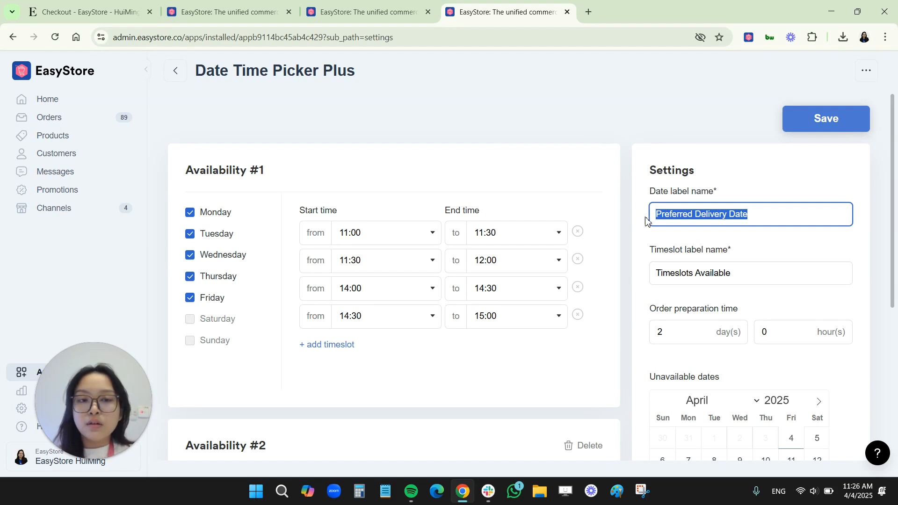
pyautogui.click(772, 273)
pyautogui.tripleClick(654, 273)
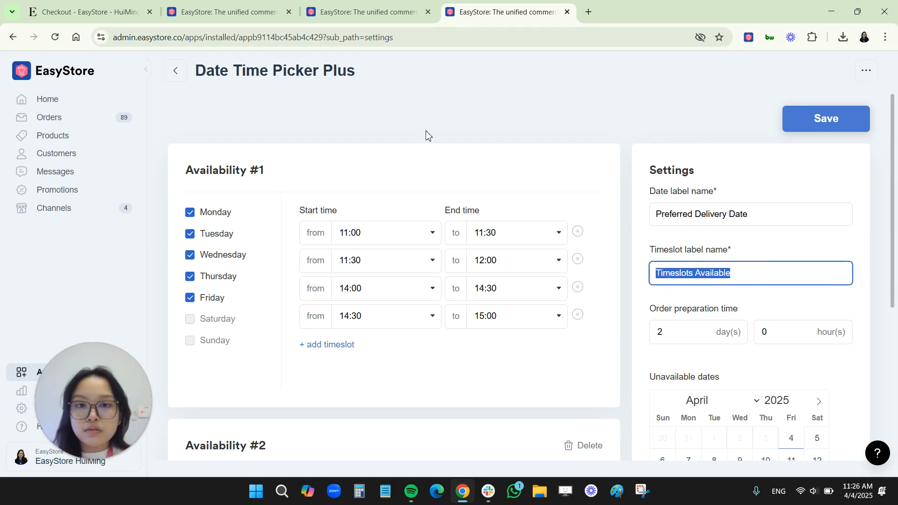
pyautogui.click(473, 190)
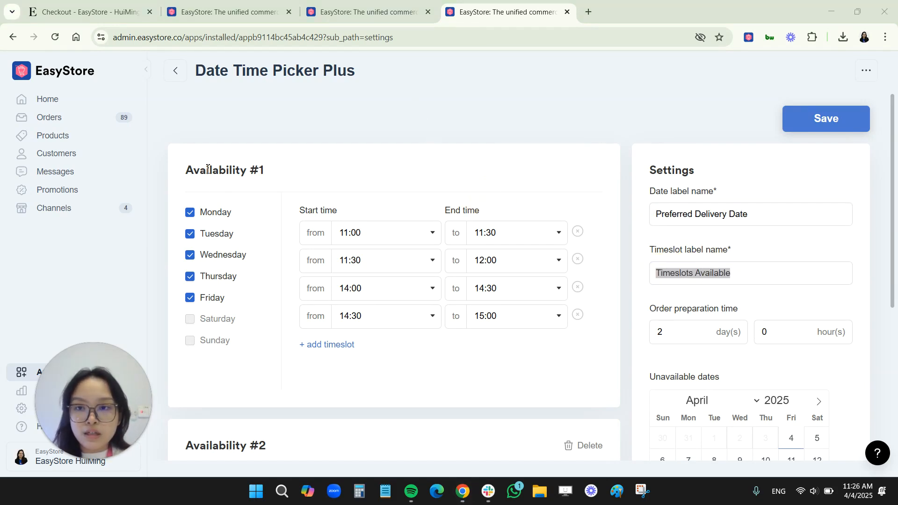
# Set the order preparation time to 2 days.
pyautogui.click(434, 144)
pyautogui.click(675, 330)
pyautogui.scroll(-2, 676, 330)
pyautogui.scroll(-1, 675, 330)
pyautogui.press('BackSpace')
pyautogui.write('2')
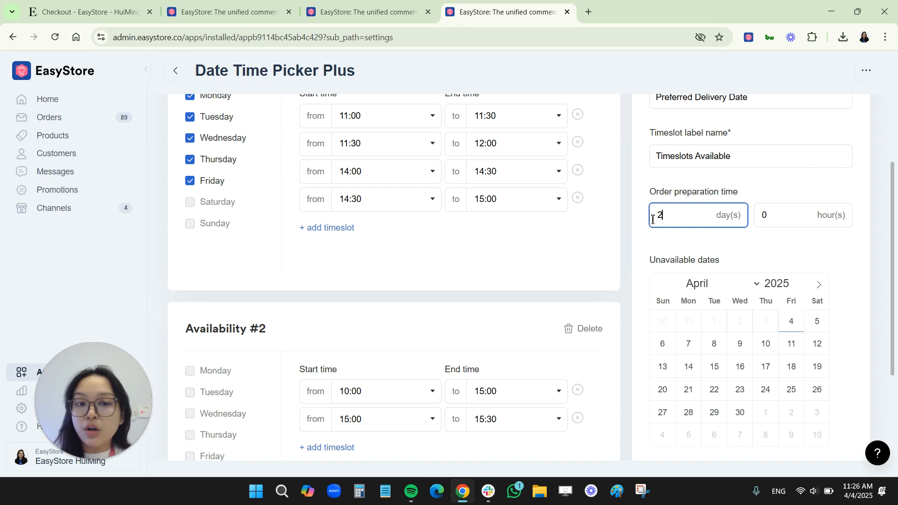
pyautogui.click(639, 239)
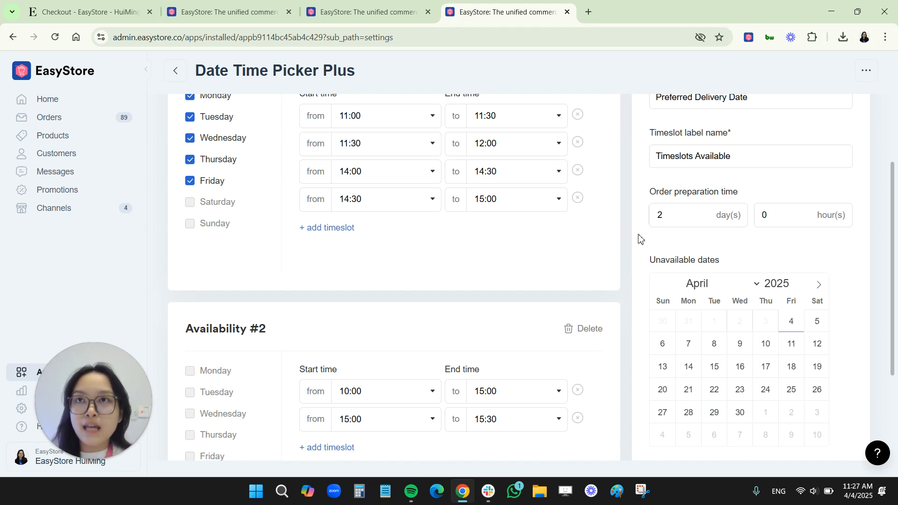
pyautogui.click(672, 214)
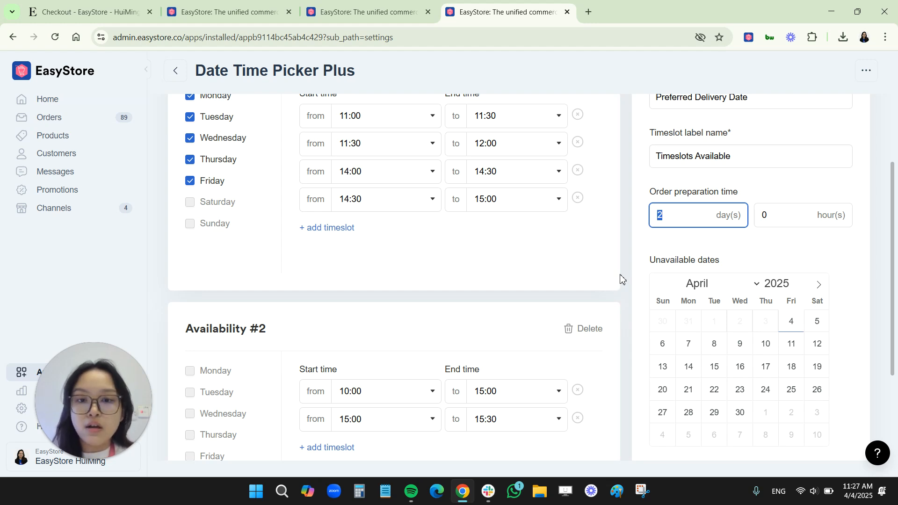
# Mark April 7 through April 11, 2025 as unavailable dates.
pyautogui.scroll(-1, 678, 285)
pyautogui.click(689, 286)
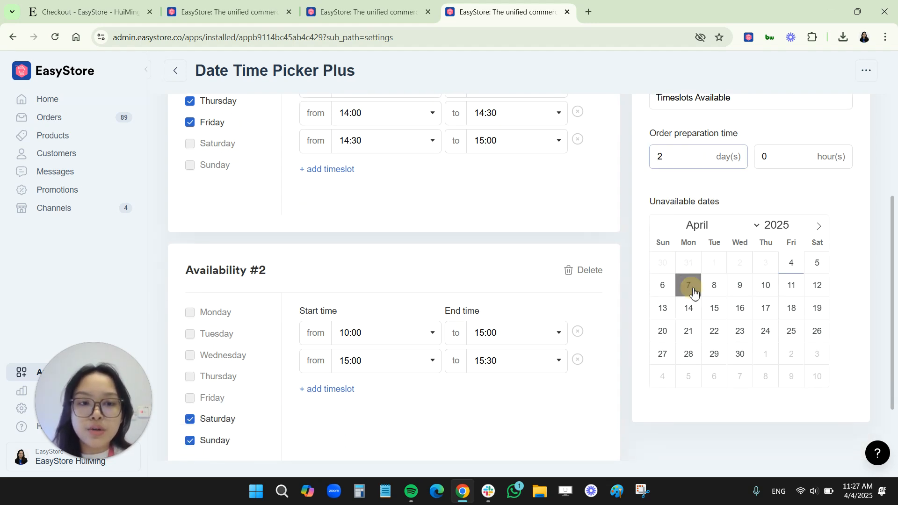
pyautogui.click(714, 286)
pyautogui.click(745, 292)
pyautogui.click(771, 290)
pyautogui.click(792, 286)
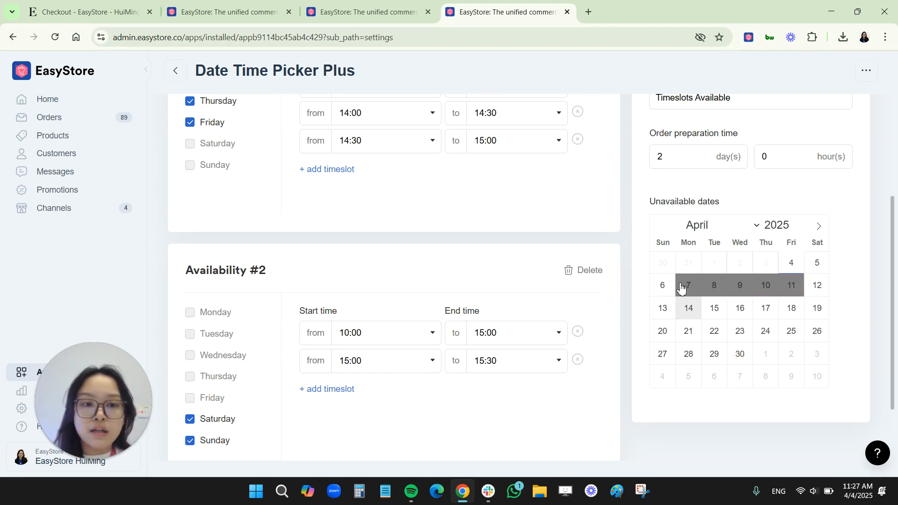
# Add two more weekday timeslots to Availability #1, 15:00 to 15:30 and 15:30 to 16:00.
pyautogui.scroll(3, 383, 254)
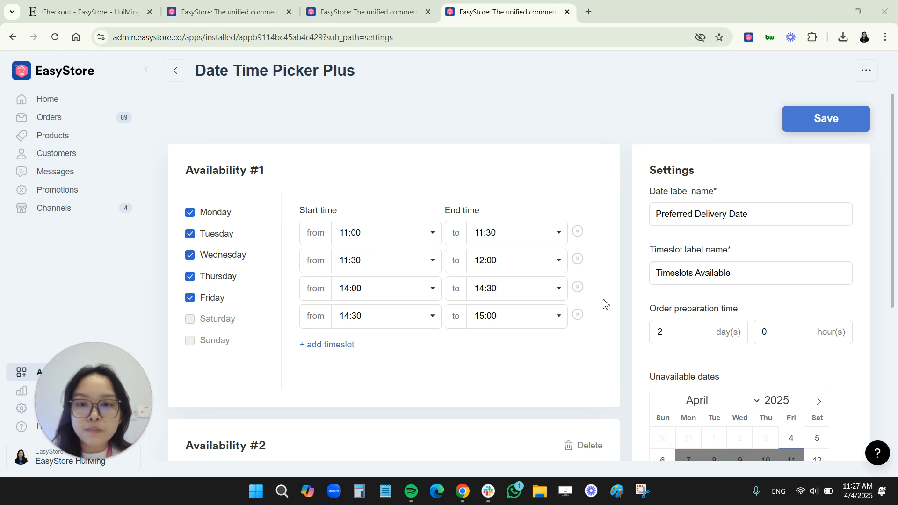
pyautogui.moveTo(195, 169); pyautogui.dragTo(226, 192)
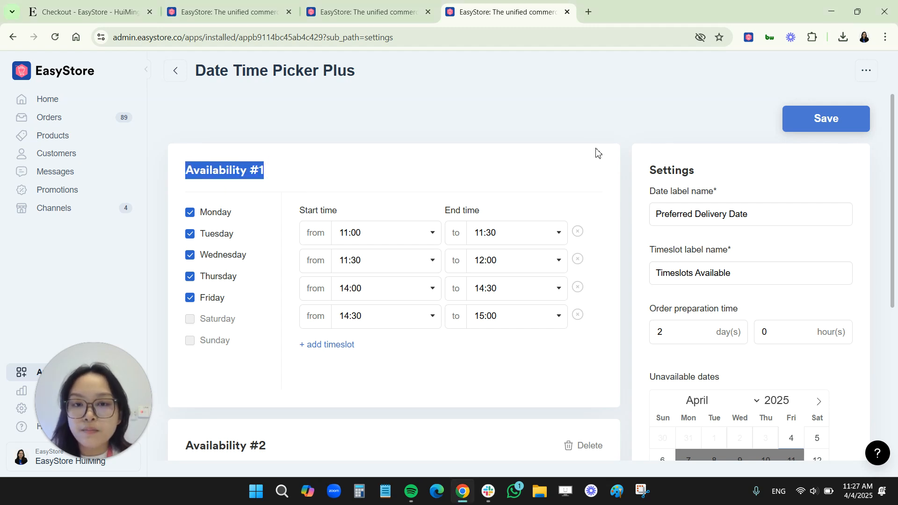
pyautogui.click(637, 145)
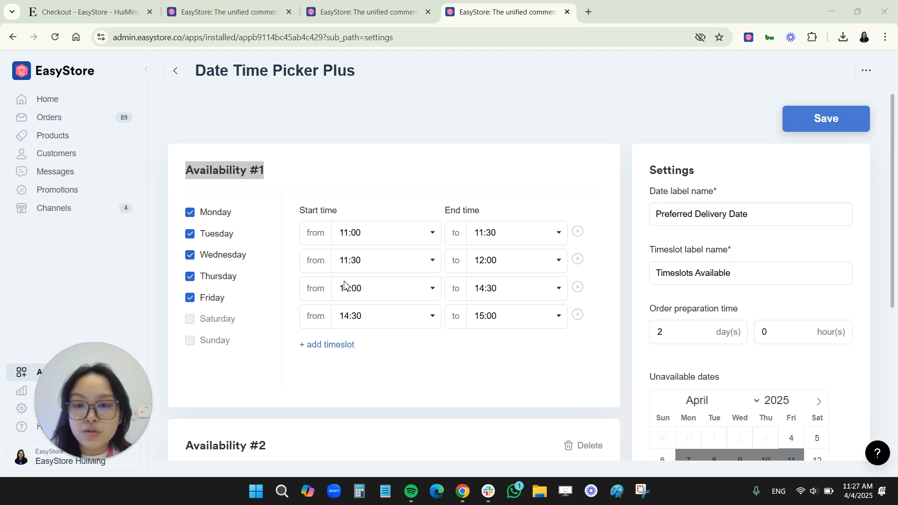
pyautogui.click(343, 238)
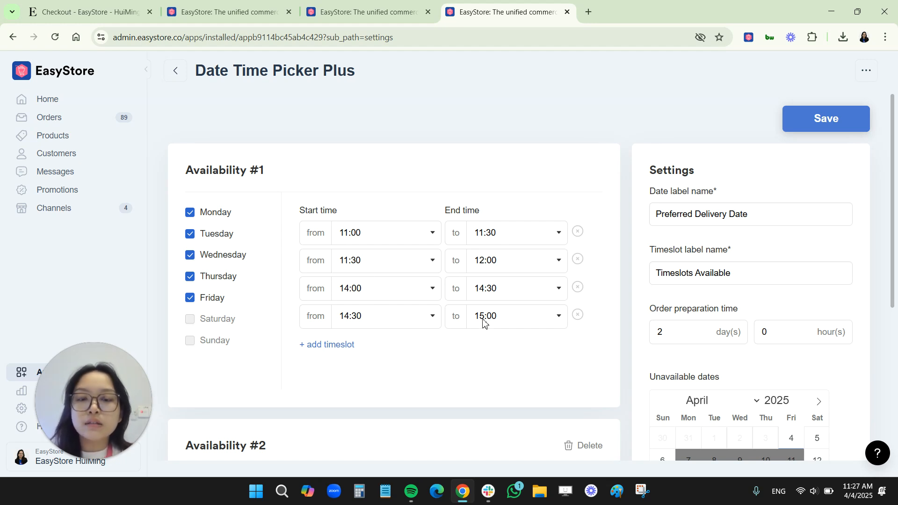
pyautogui.click(313, 346)
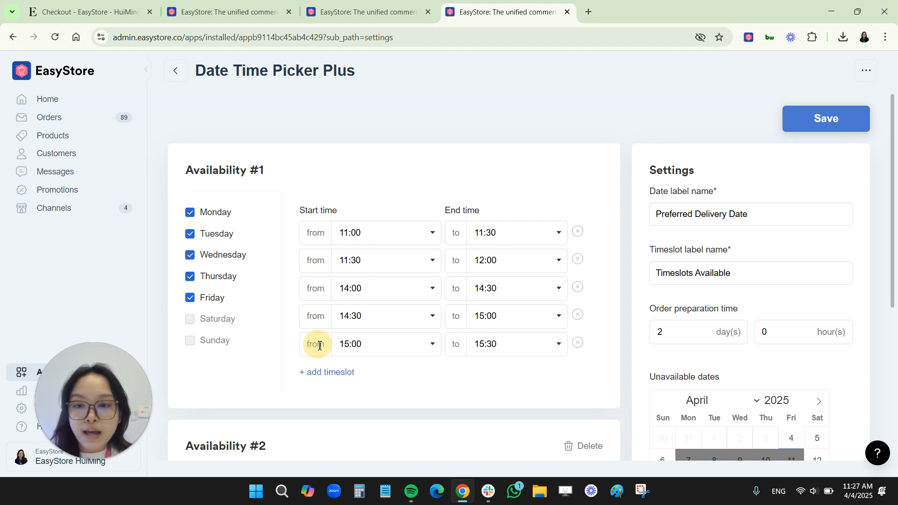
pyautogui.click(328, 372)
# Remove the 15:00 to 15:30 timeslot from Availability #2 and compare its schedule with Availability #1.
pyautogui.scroll(-6, 470, 389)
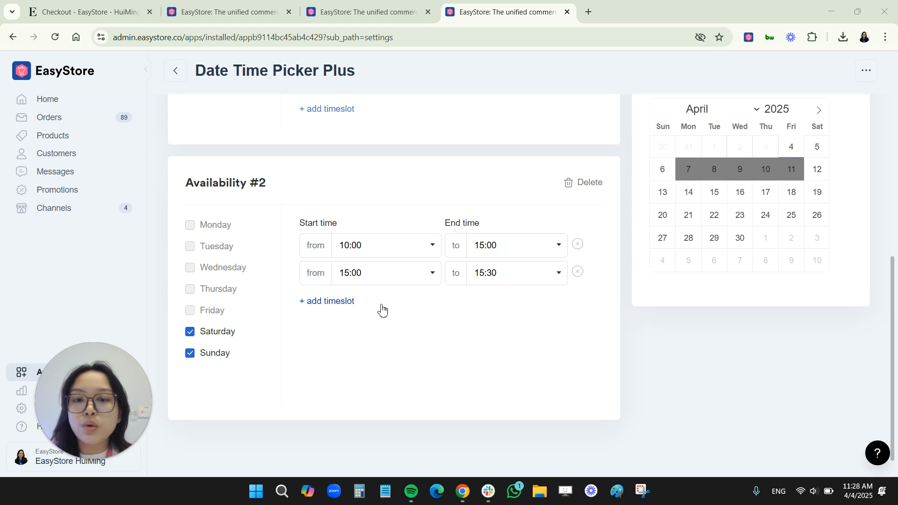
pyautogui.click(578, 271)
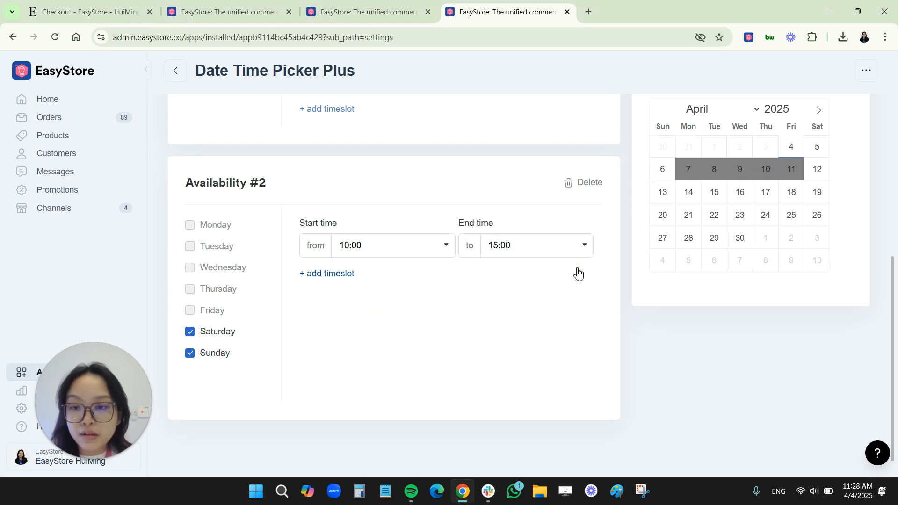
pyautogui.scroll(5, 468, 295)
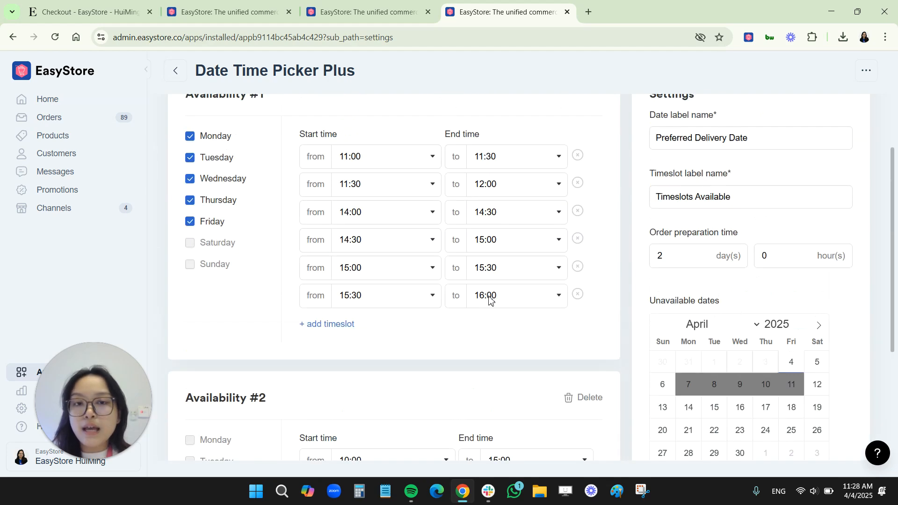
pyautogui.scroll(1, 493, 325)
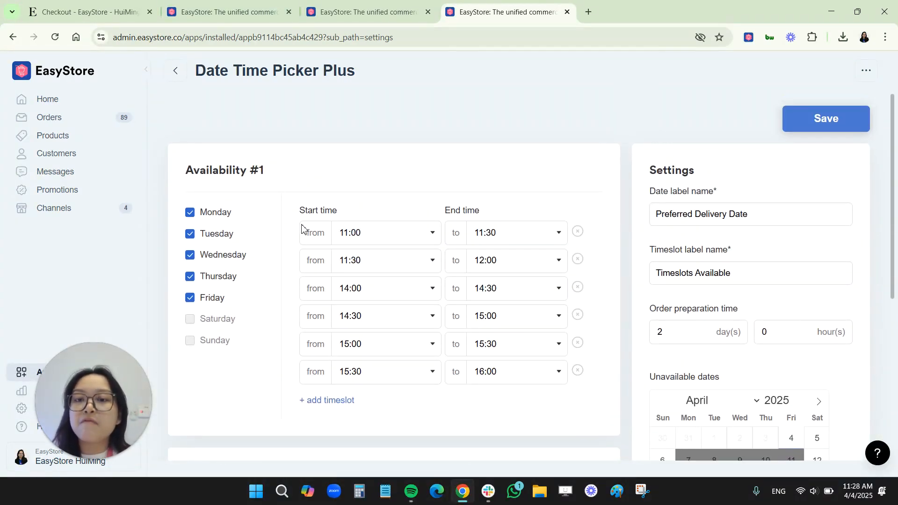
pyautogui.scroll(-5, 478, 380)
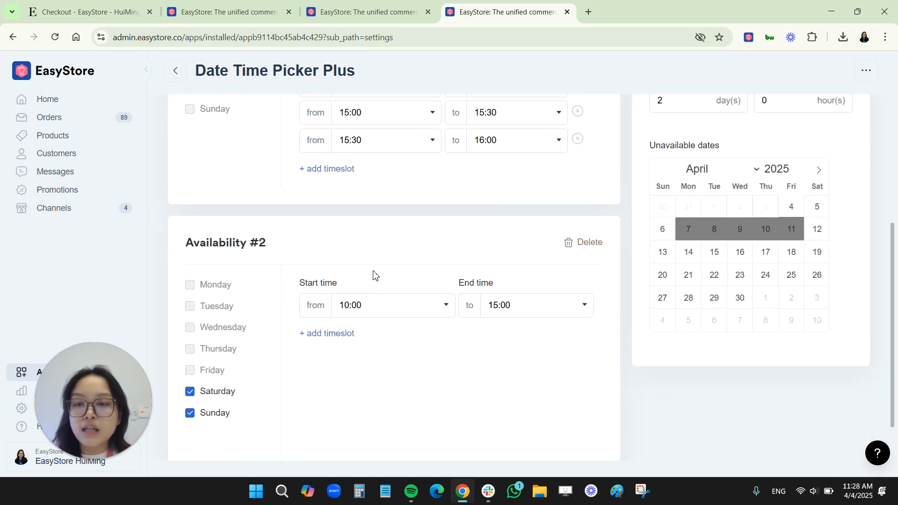
pyautogui.scroll(5, 376, 274)
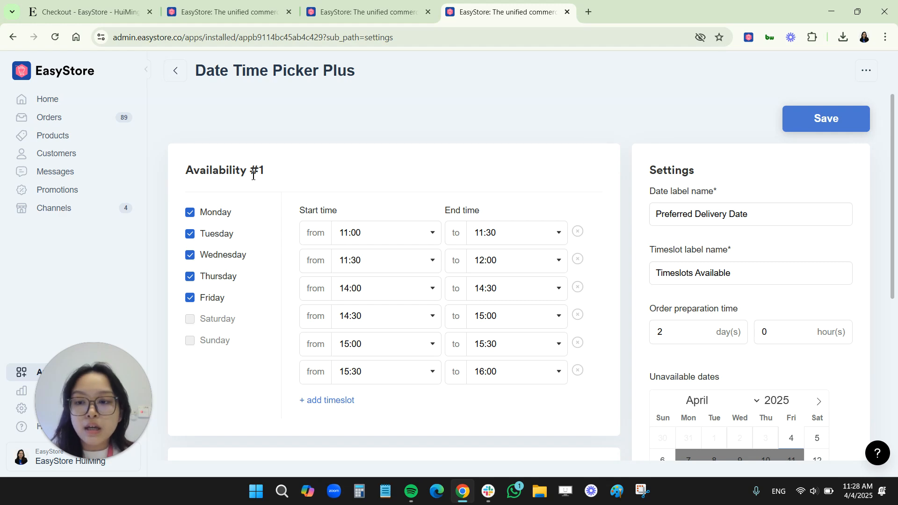
# Delete the weekend Availability #2 and add a new blank availability in its place.
pyautogui.scroll(-5, 557, 307)
pyautogui.click(581, 244)
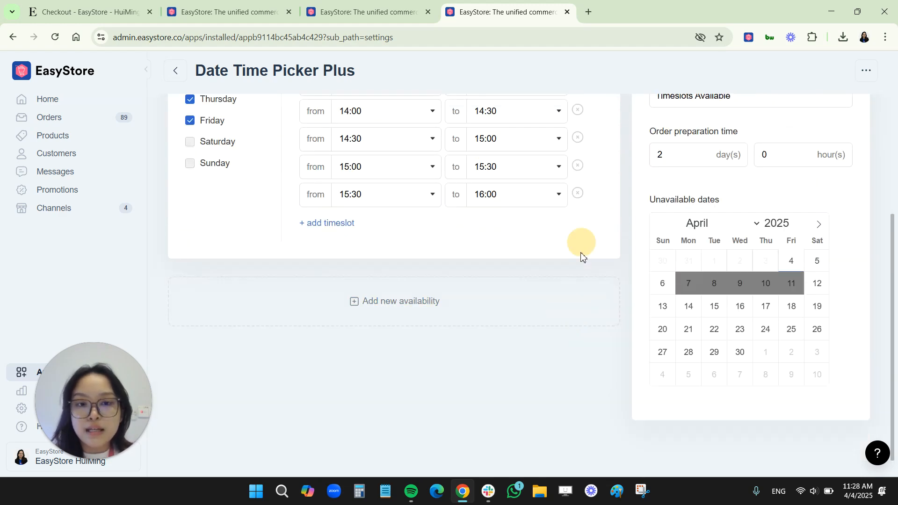
pyautogui.click(386, 306)
# Add a third availability and set the end time of its first timeslot to 11:00.
pyautogui.scroll(-1, 421, 369)
pyautogui.click(395, 383)
pyautogui.scroll(-5, 420, 369)
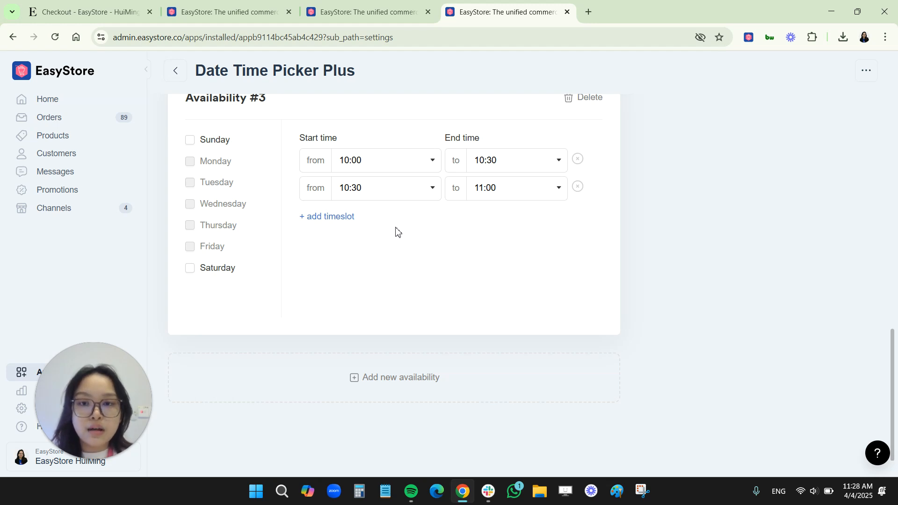
pyautogui.click(417, 191)
pyautogui.scroll(2, 410, 302)
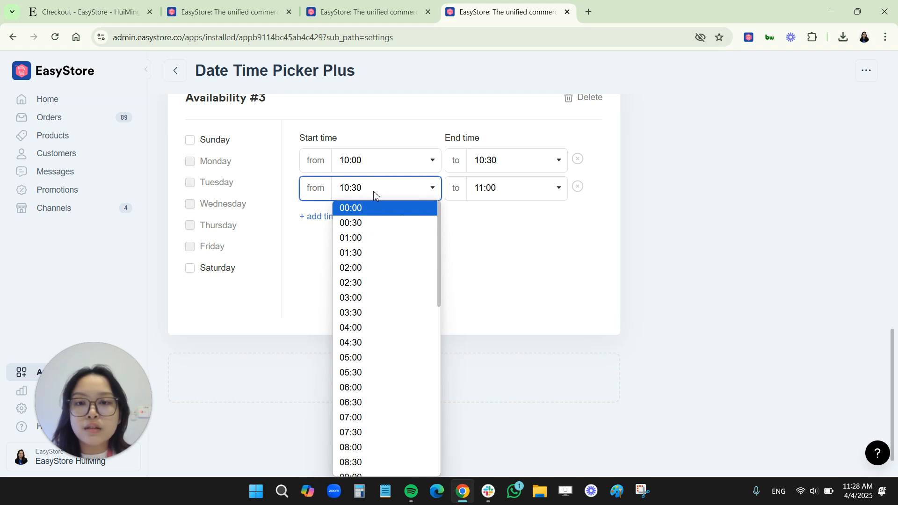
pyautogui.click(490, 190)
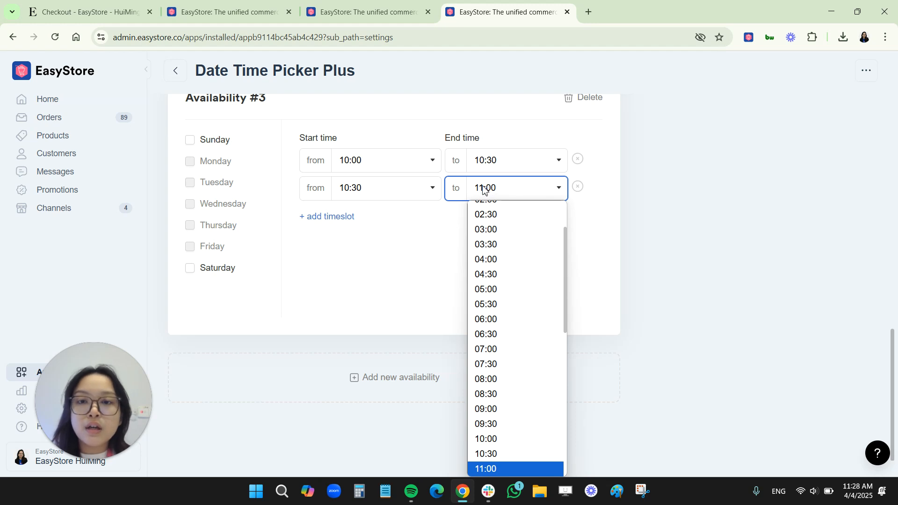
pyautogui.click(497, 165)
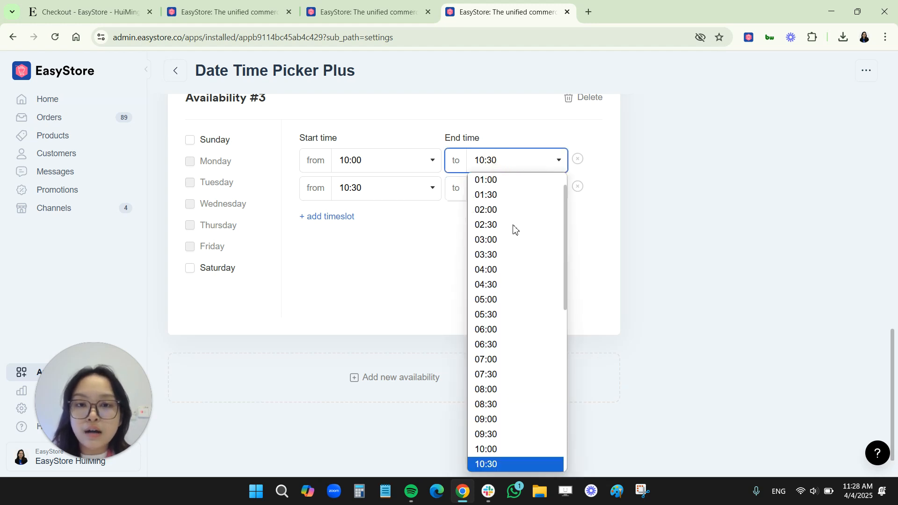
pyautogui.scroll(-7, 498, 342)
pyautogui.scroll(3, 507, 327)
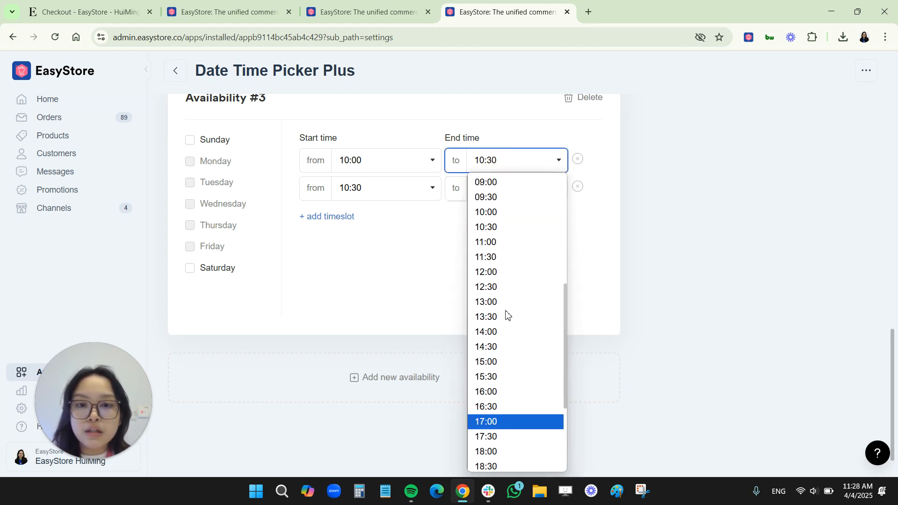
pyautogui.click(494, 248)
# Set the second timeslot of Availability #3 to run from 11:00 to 12:00.
pyautogui.click(371, 189)
pyautogui.scroll(-5, 372, 346)
pyautogui.click(356, 258)
pyautogui.click(499, 187)
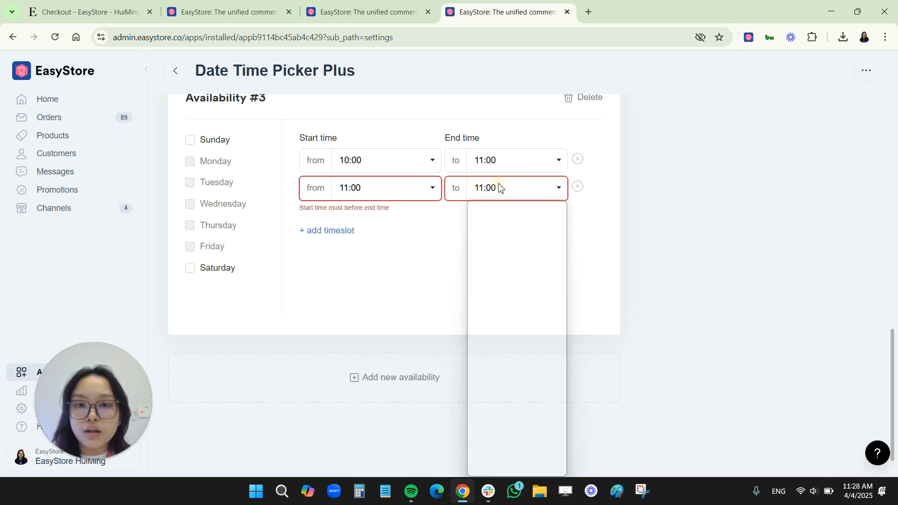
pyautogui.scroll(-5, 505, 306)
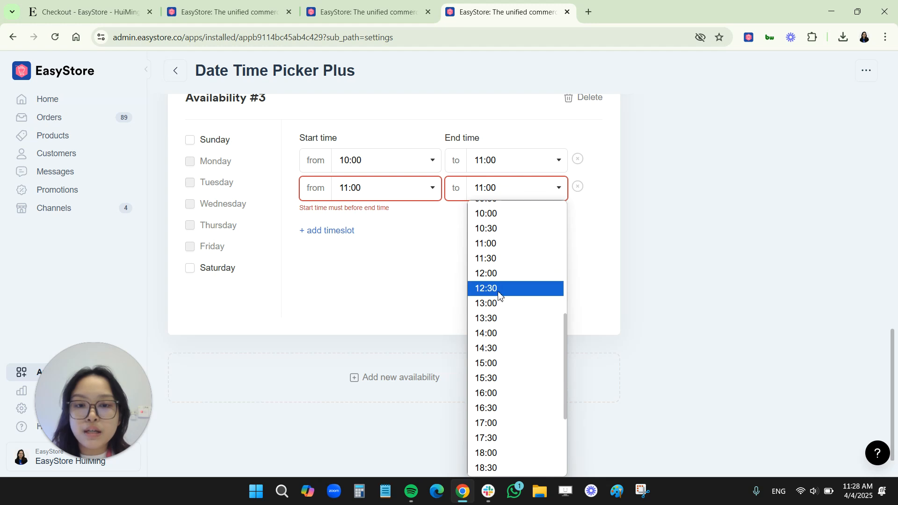
pyautogui.click(494, 274)
pyautogui.click(450, 247)
pyautogui.click(690, 164)
pyautogui.click(645, 91)
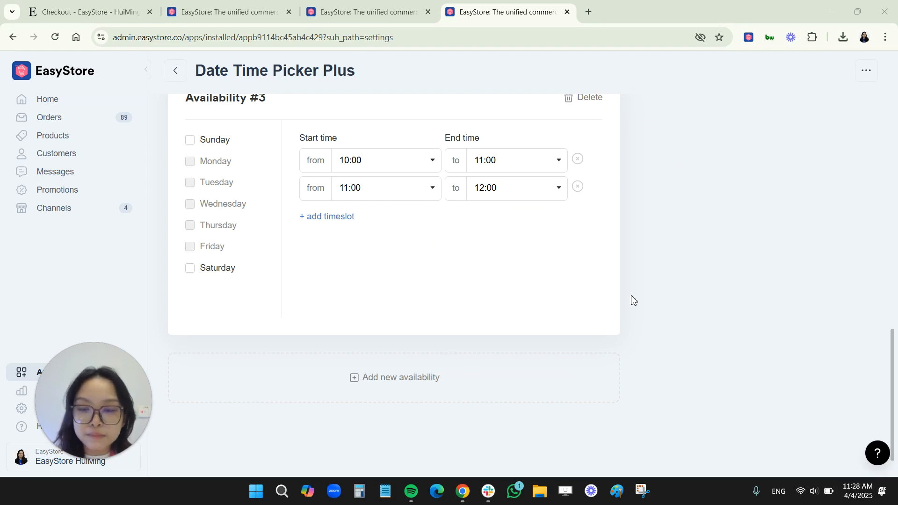
# Delete Availability #3.
pyautogui.scroll(1, 608, 183)
pyautogui.click(683, 175)
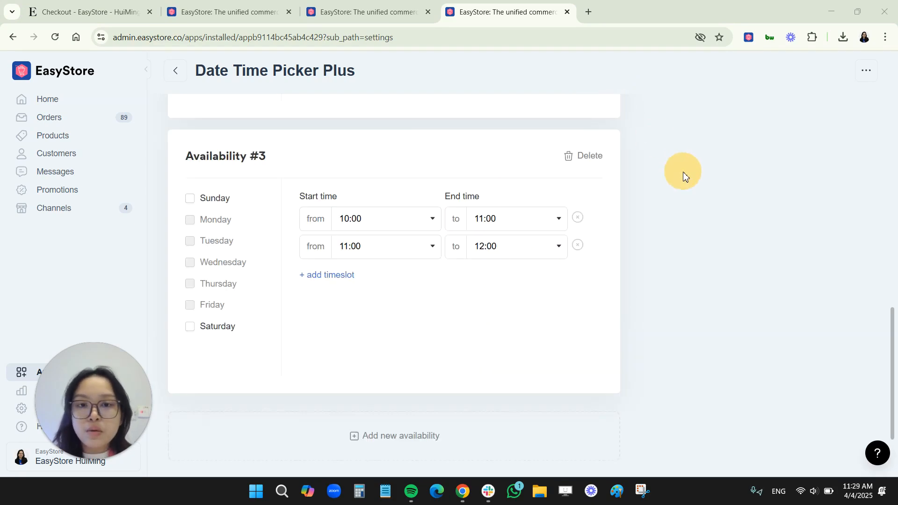
pyautogui.click(569, 156)
# Enable Saturday and Sunday for Availability #2.
pyautogui.scroll(4, 446, 252)
pyautogui.scroll(1, 460, 268)
pyautogui.scroll(-2, 421, 290)
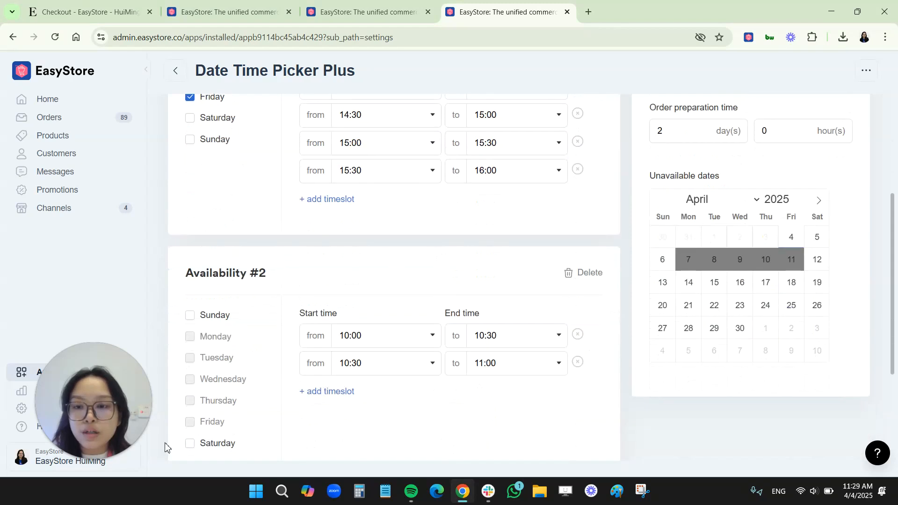
pyautogui.click(197, 440)
pyautogui.click(236, 316)
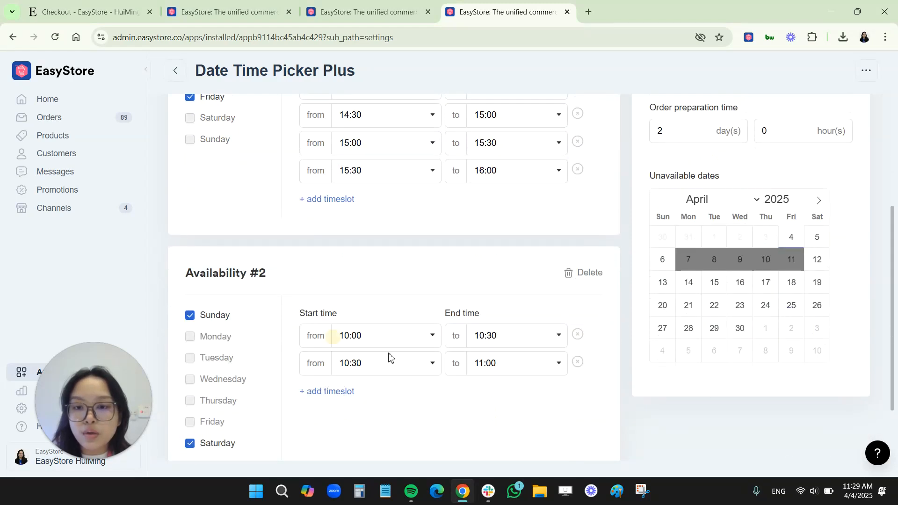
# Set the first timeslot of Availability #2 to run from 01:00 to 17:00.
pyautogui.click(377, 342)
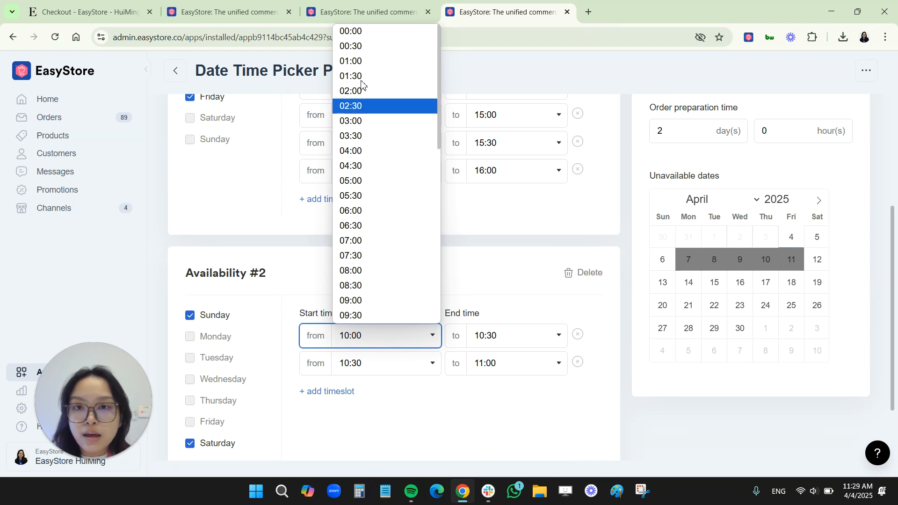
pyautogui.click(370, 61)
pyautogui.click(488, 341)
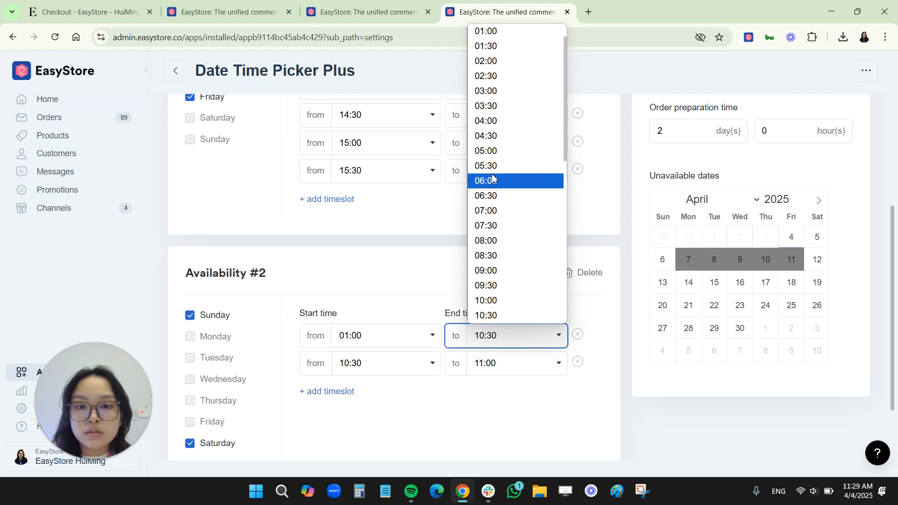
pyautogui.scroll(-5, 492, 179)
pyautogui.scroll(-2, 493, 246)
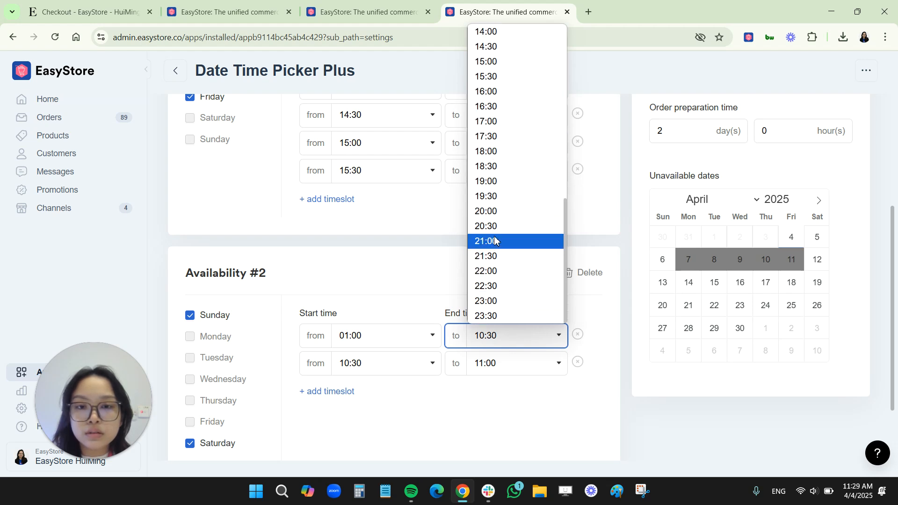
pyautogui.click(489, 122)
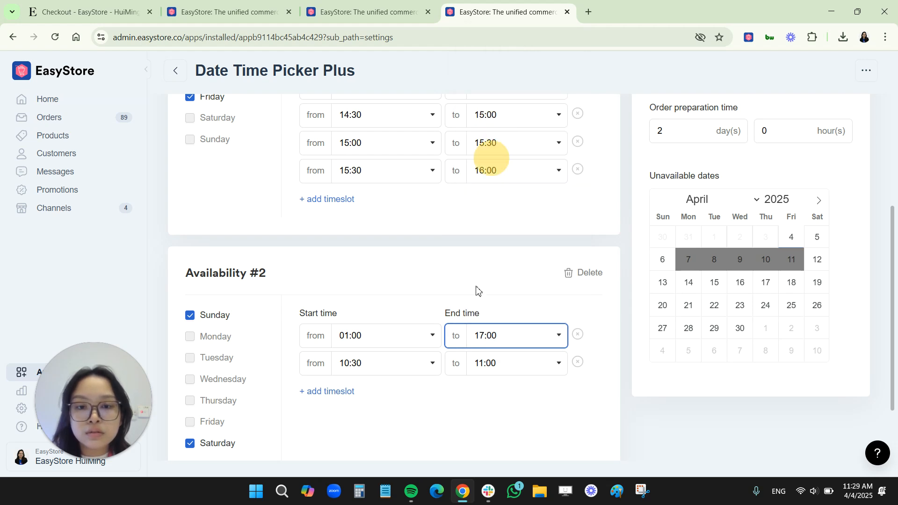
# Remove the 10:30 to 11:00 timeslot from Availability #2 and save the app settings.
pyautogui.scroll(-2, 477, 362)
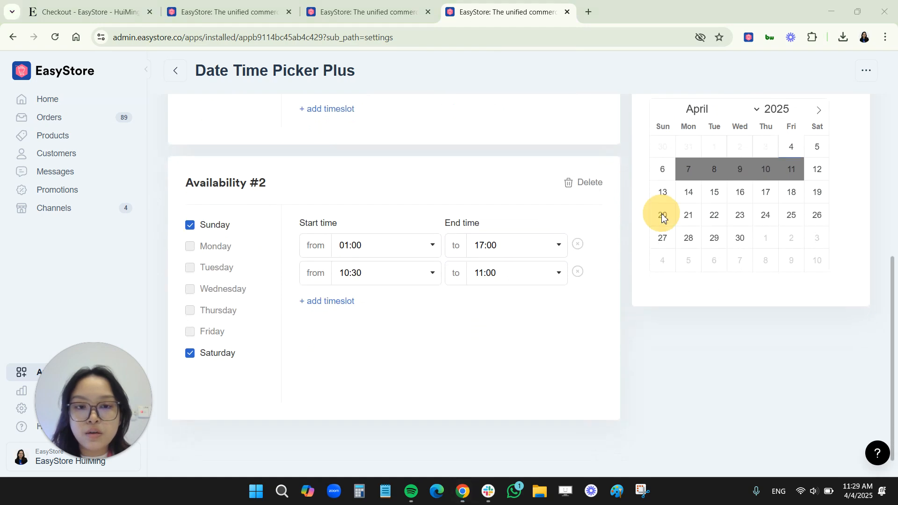
pyautogui.click(578, 272)
pyautogui.scroll(6, 498, 288)
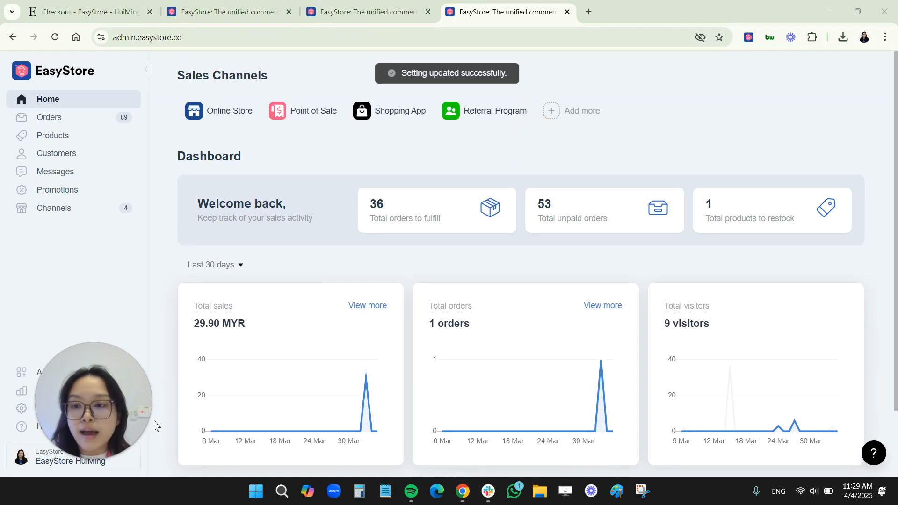
# Open the store's list of installed apps.
pyautogui.click(74, 373)
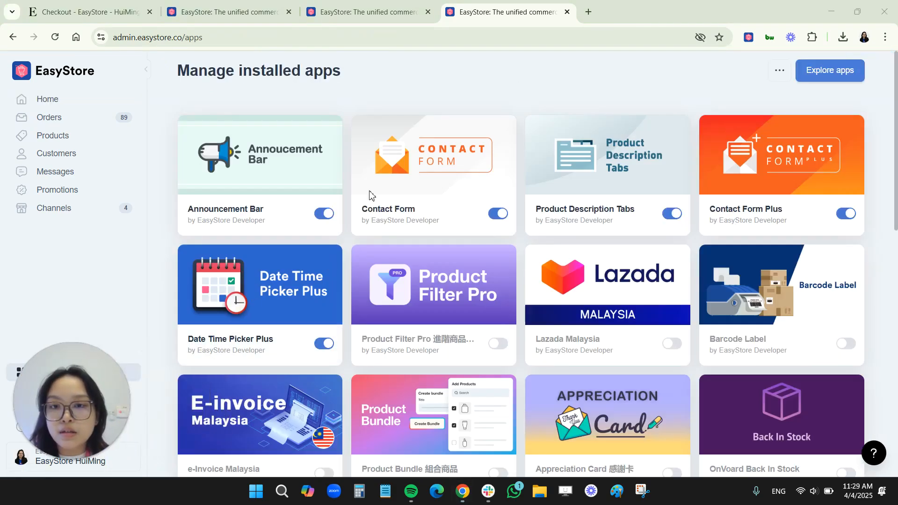
# Return to the store's checkout page and set the preferred delivery date to 26 April 2025.
pyautogui.scroll(-2, 340, 327)
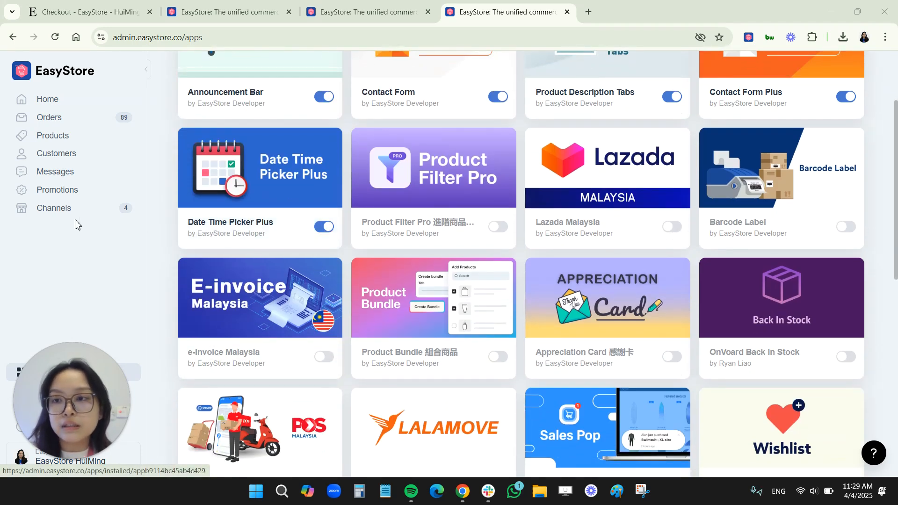
pyautogui.click(88, 12)
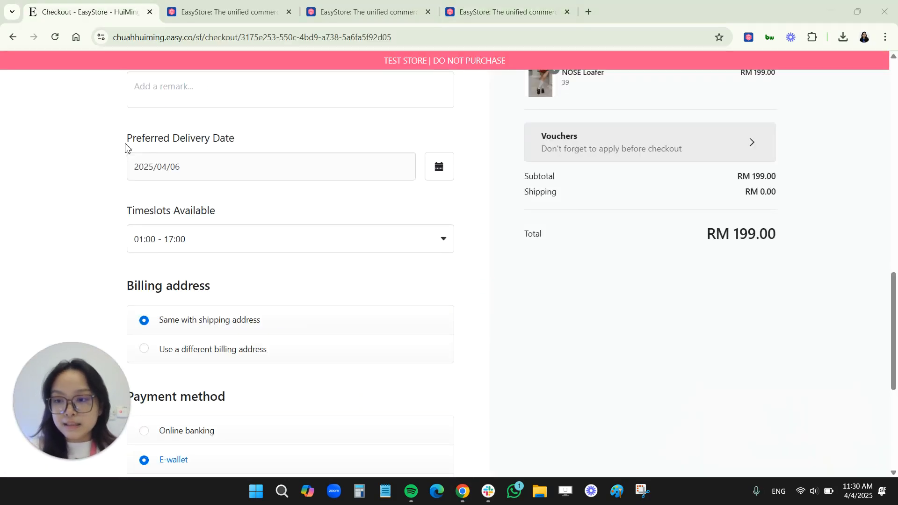
pyautogui.moveTo(132, 139); pyautogui.dragTo(242, 140)
pyautogui.click(210, 137)
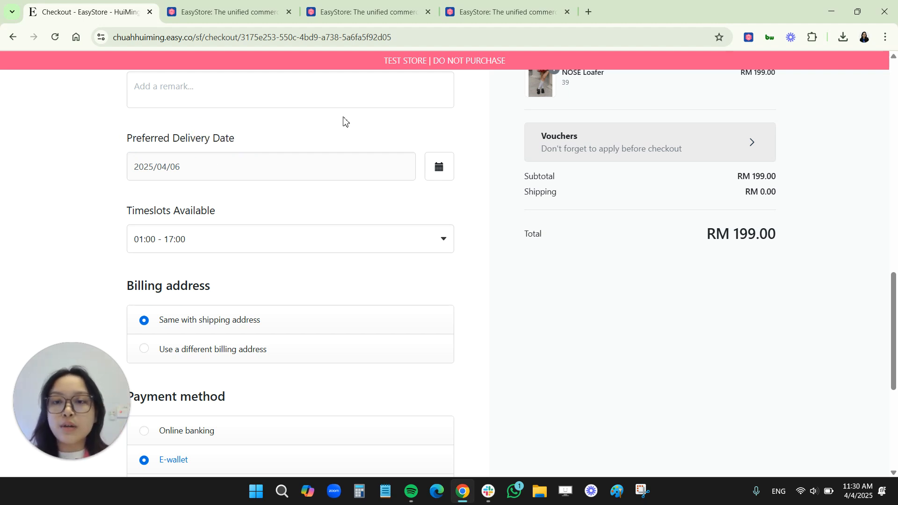
pyautogui.click(437, 169)
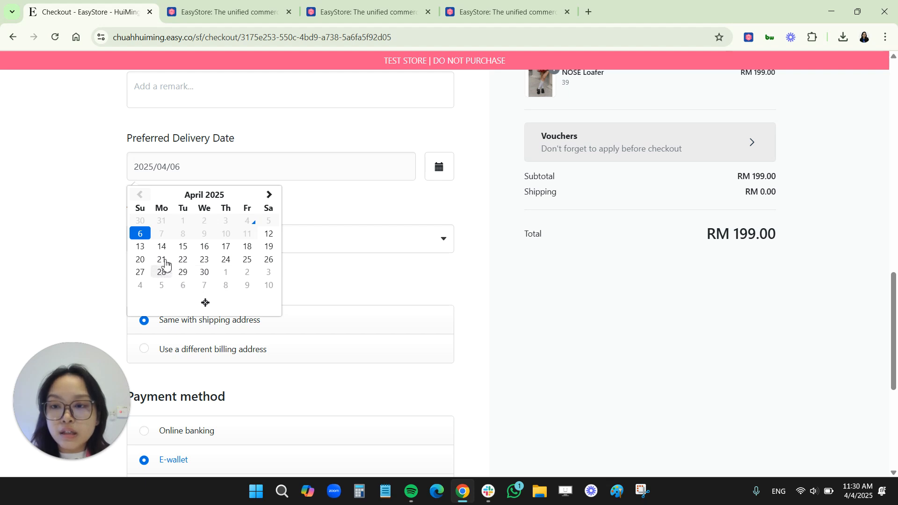
pyautogui.click(270, 260)
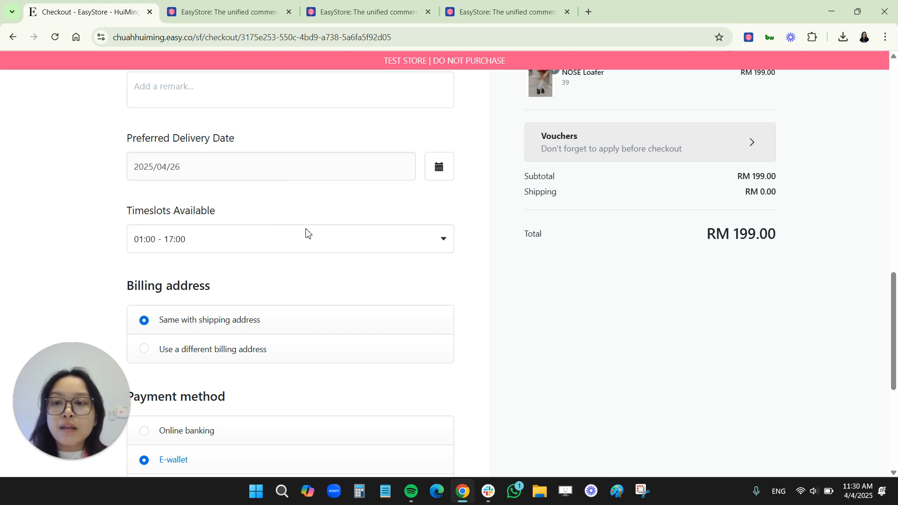
# Check the selectable delivery dates and list the timeslots offered for 26 April 2025.
pyautogui.scroll(-1, 327, 215)
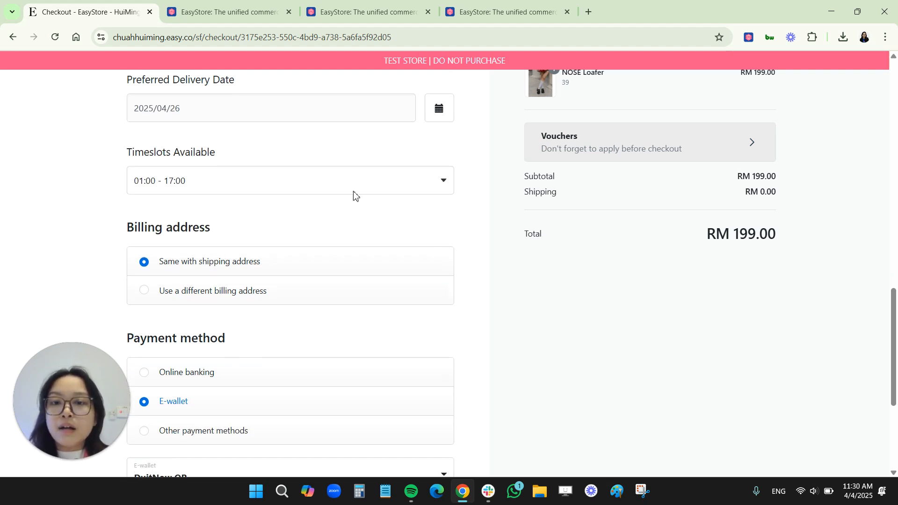
pyautogui.click(442, 111)
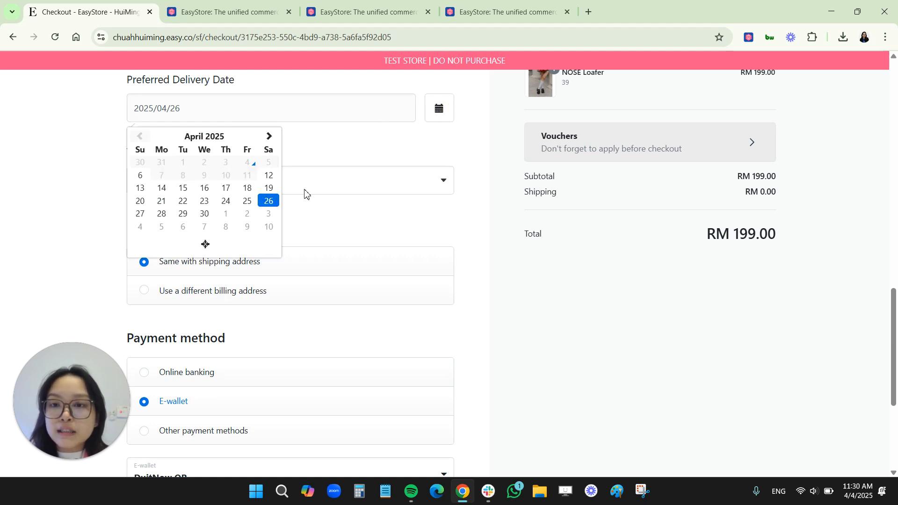
pyautogui.click(392, 179)
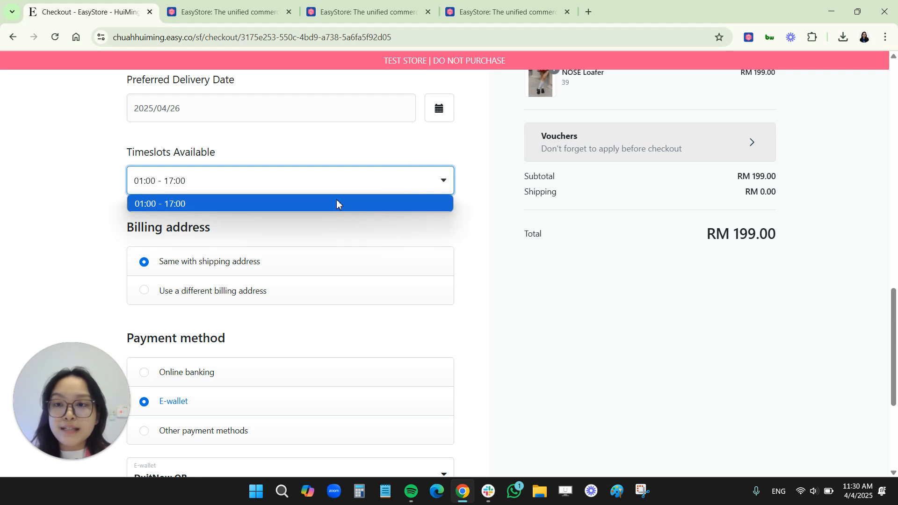
# Set the preferred delivery date to 14 April 2025 and list the timeslots offered for it.
pyautogui.click(439, 113)
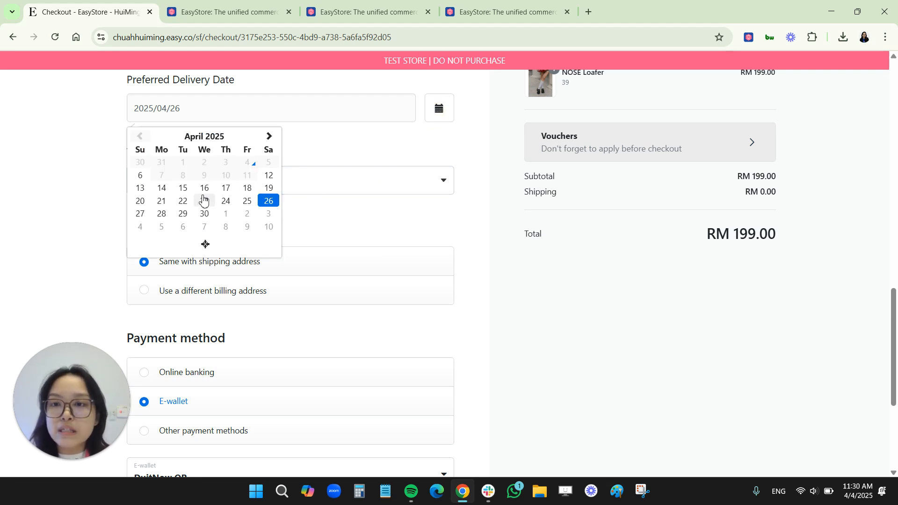
pyautogui.click(162, 190)
pyautogui.click(298, 181)
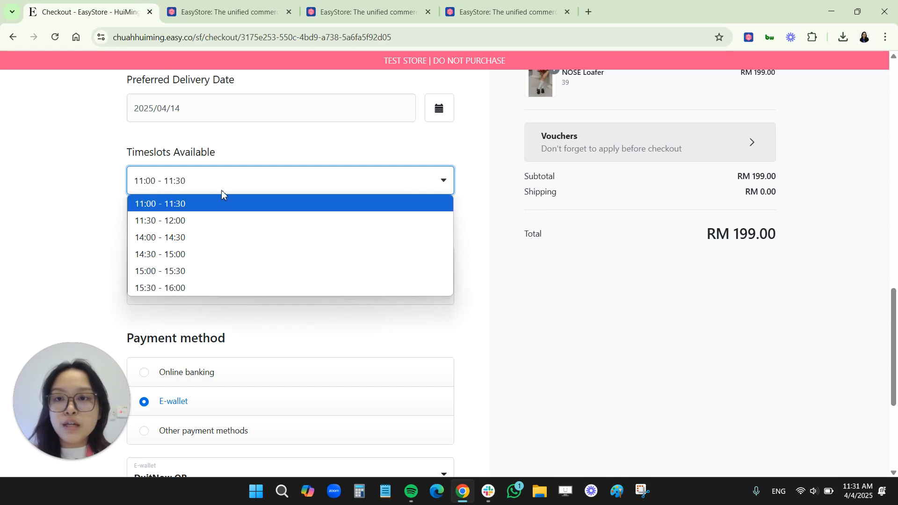
# Open the EasyStore app marketplace from the installed apps page and search it for "date time".
pyautogui.click(550, 2)
pyautogui.click(549, 2)
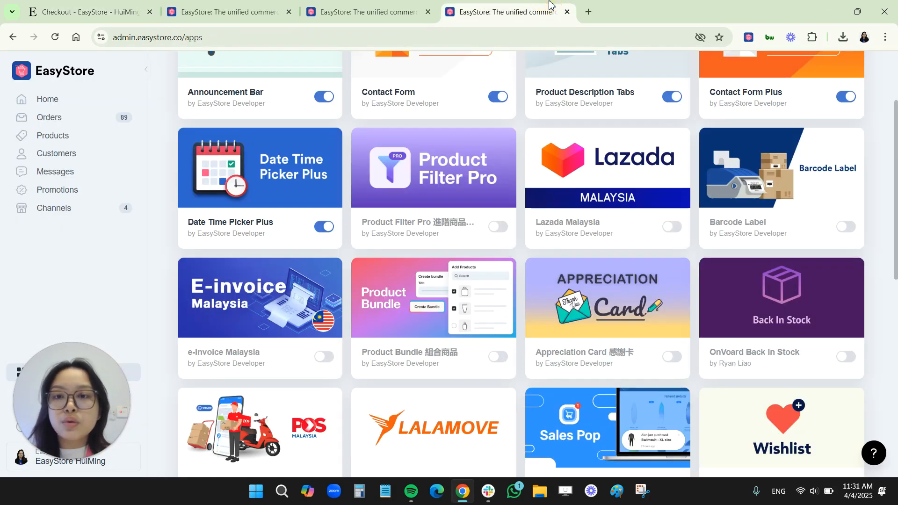
pyautogui.scroll(3, 818, 80)
pyautogui.click(827, 70)
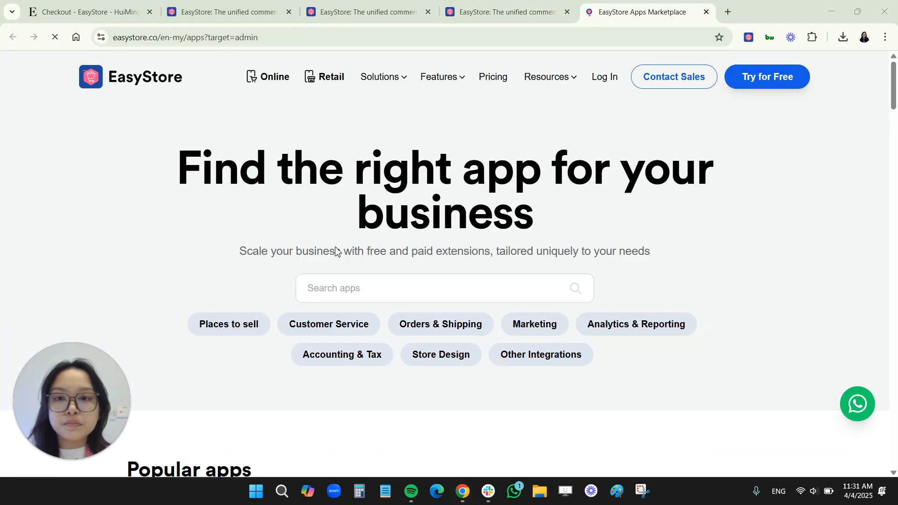
pyautogui.click(346, 292)
pyautogui.write('date time')
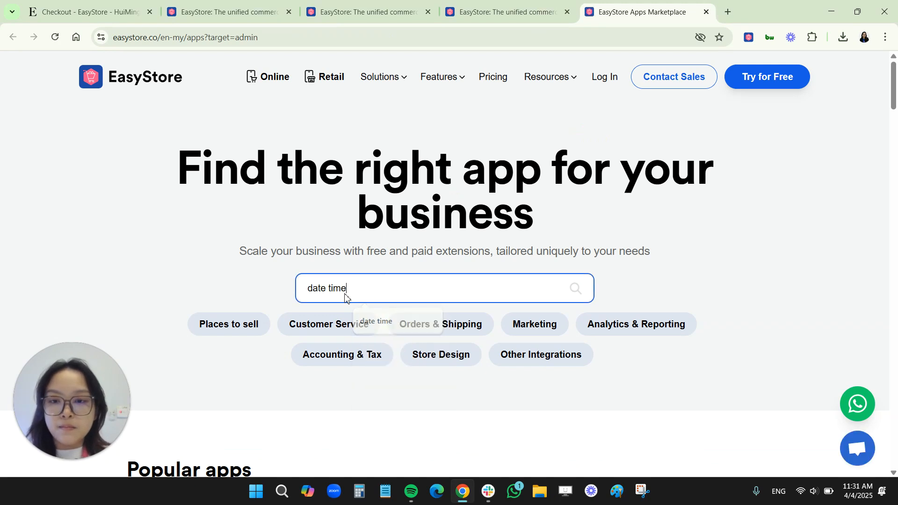
pyautogui.press('Return')
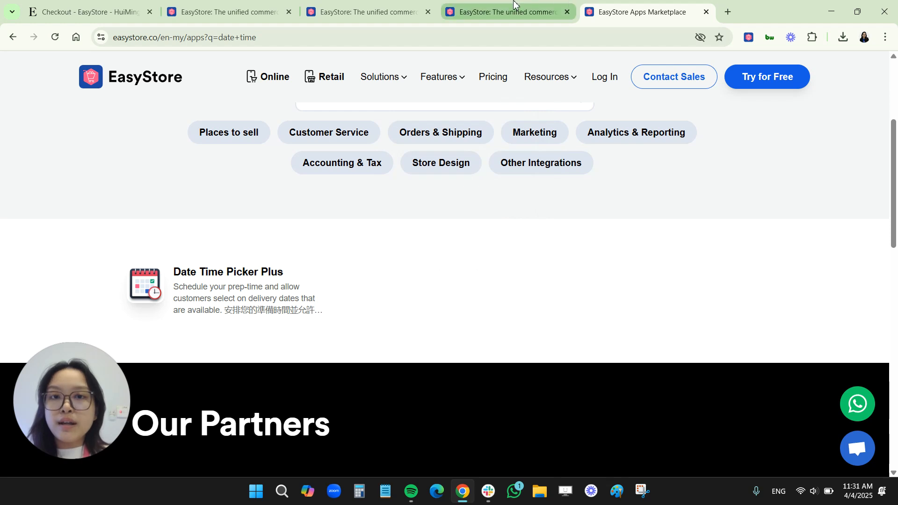
# Go back to the checkout page and review the timeslot options for the chosen delivery date.
pyautogui.click(126, 2)
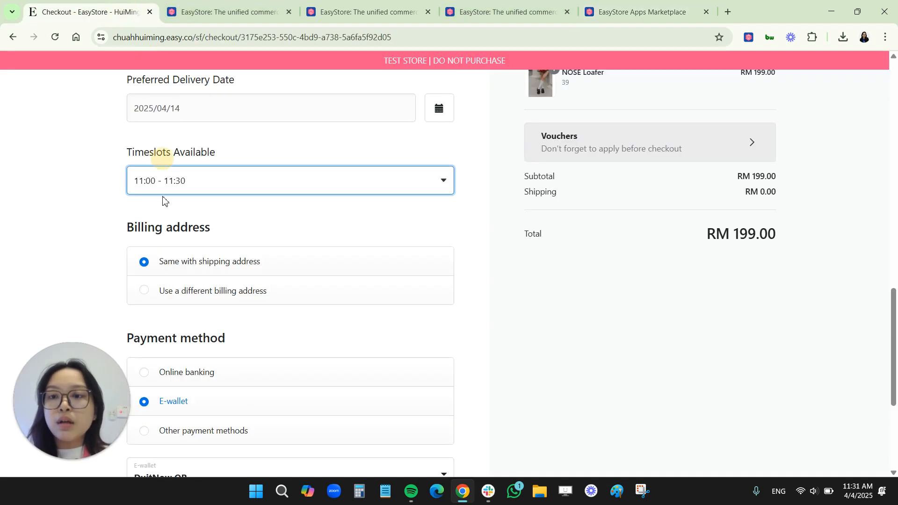
pyautogui.click(199, 184)
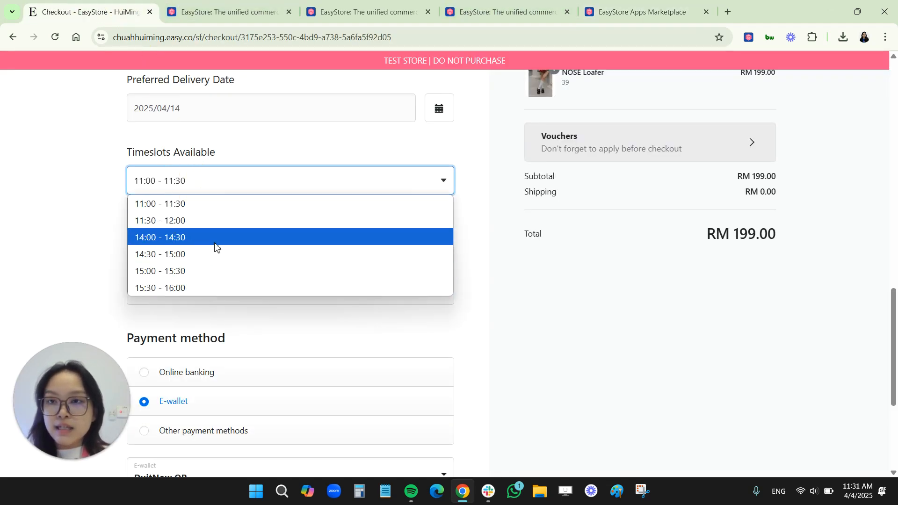
# Return to the app marketplace and search it for "date/time".
pyautogui.click(632, 12)
pyautogui.scroll(4, 365, 220)
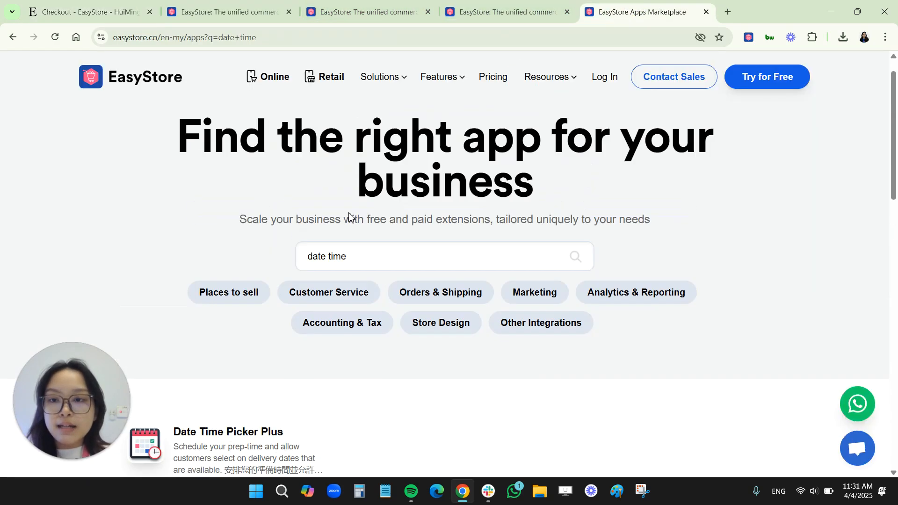
pyautogui.click(332, 292)
pyautogui.press('BackSpace')
pyautogui.write('/')
pyautogui.press('Return')
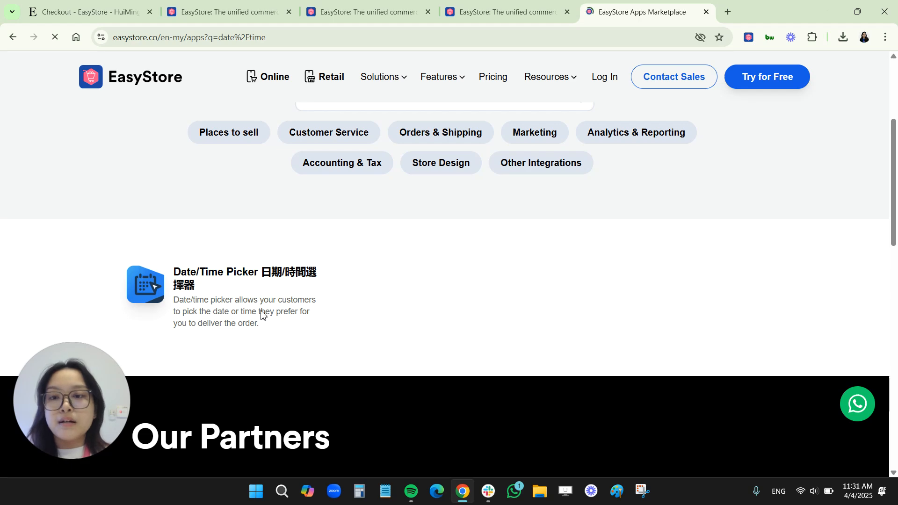
# Open the Date/Time Picker app page and read which businesses it suits.
pyautogui.click(201, 295)
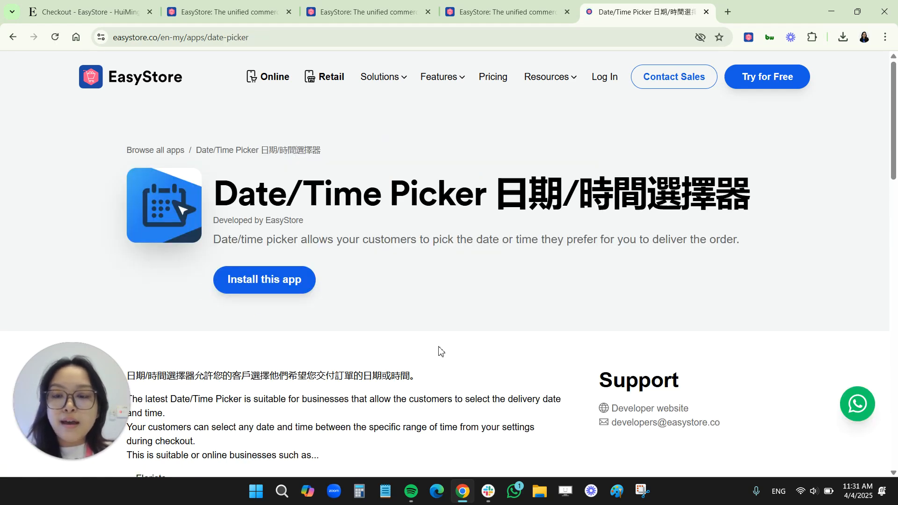
pyautogui.scroll(-3, 458, 354)
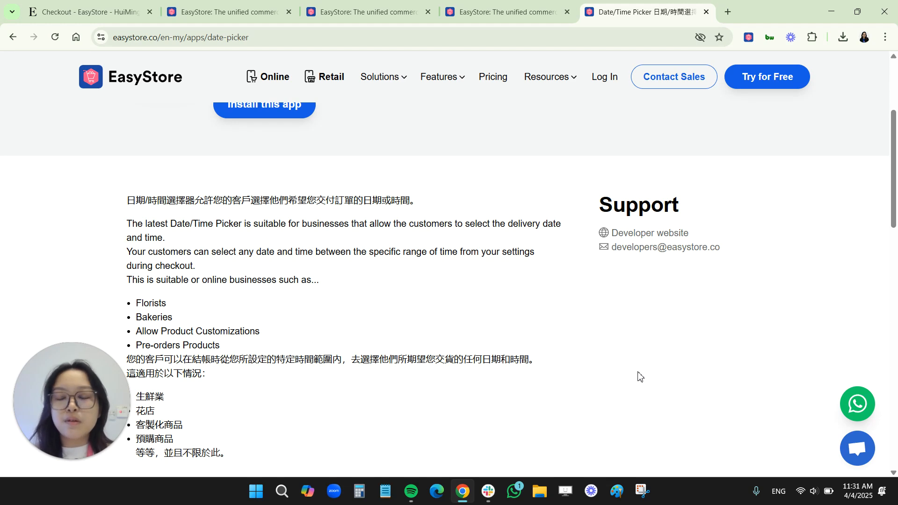
pyautogui.scroll(3, 352, 344)
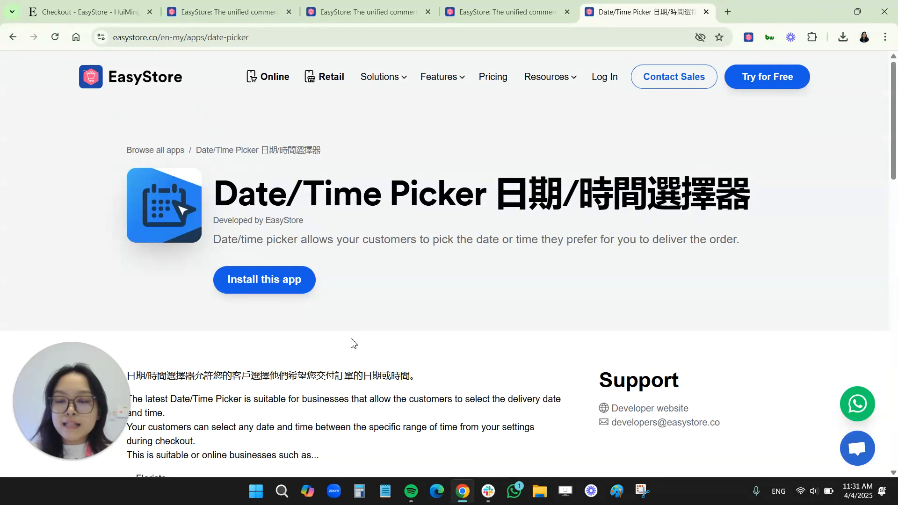